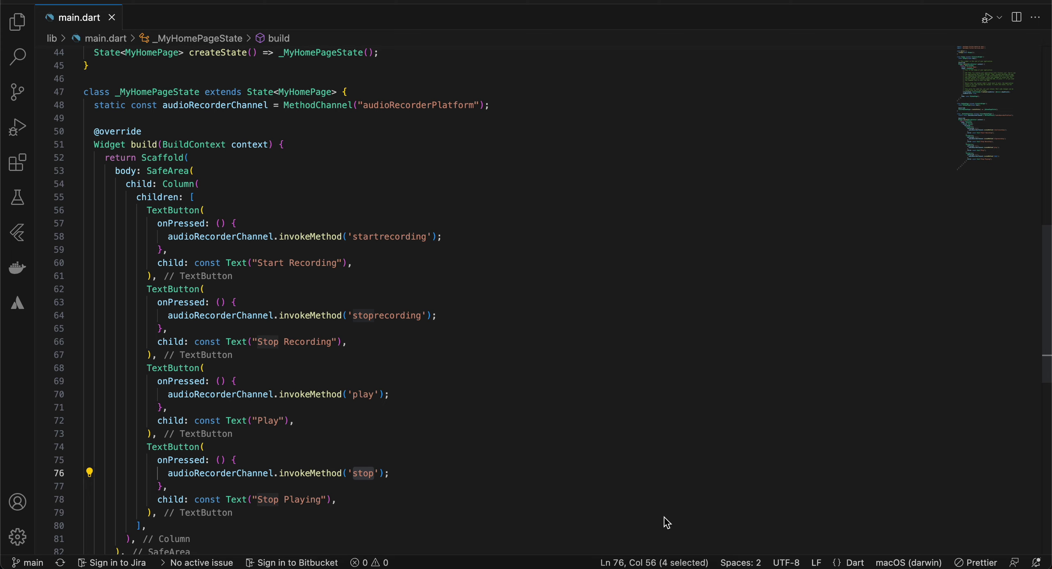
scroll(412, 321, up, 5)
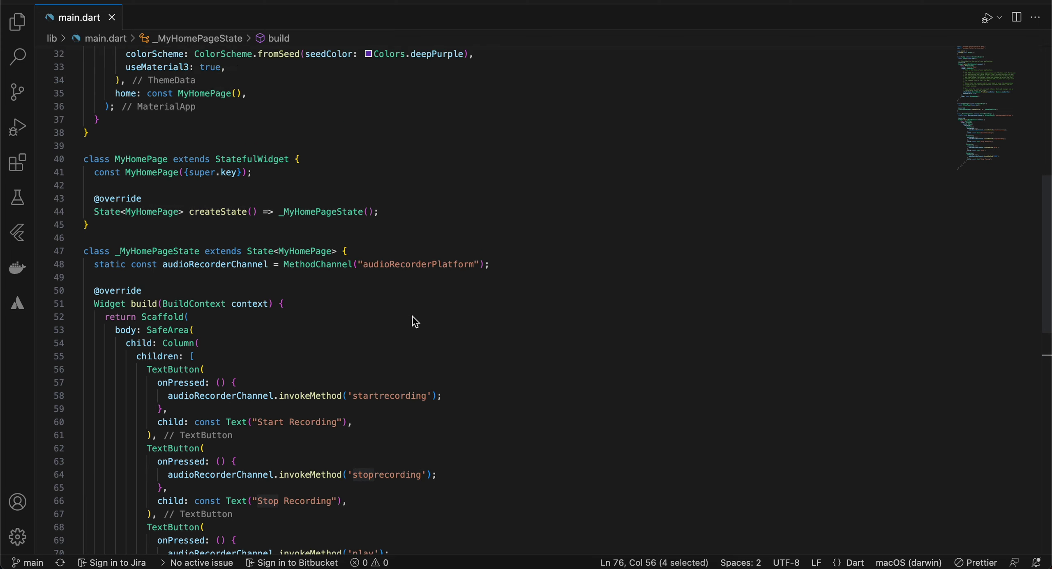
scroll(413, 320, up, 2)
scroll(413, 321, down, 2)
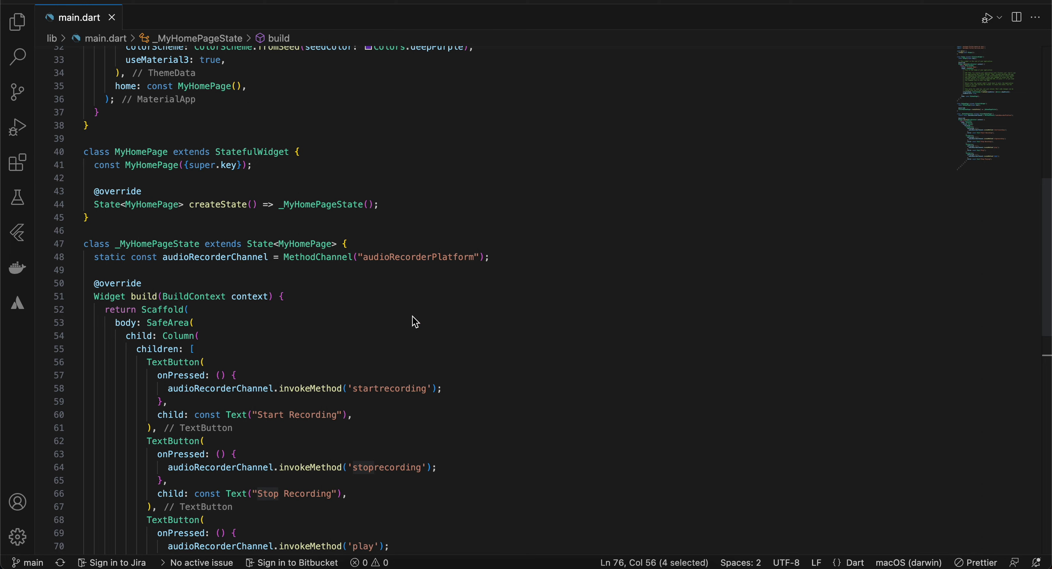
Step: Highlight MyHomePage, the audioRecorderChannel field and the audioRecorderPlatform channel name
double_click(145, 153)
scroll(144, 154, down, 2)
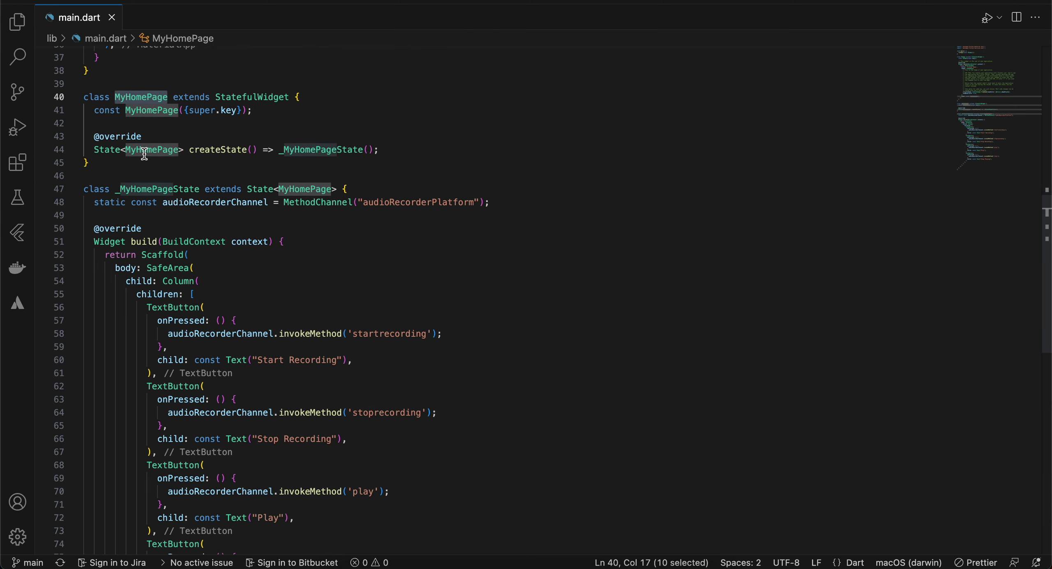
double_click(210, 202)
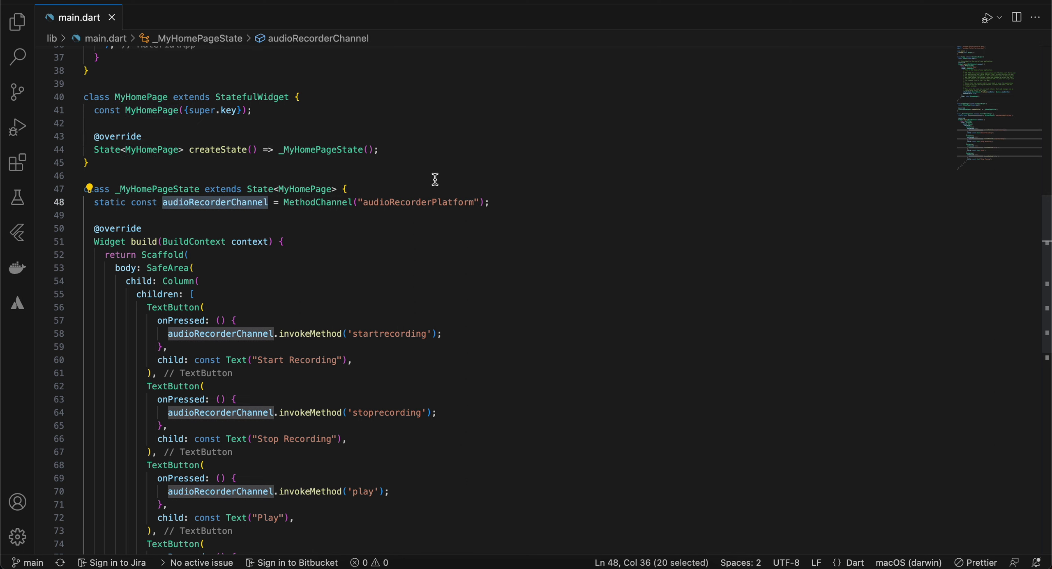
double_click(411, 202)
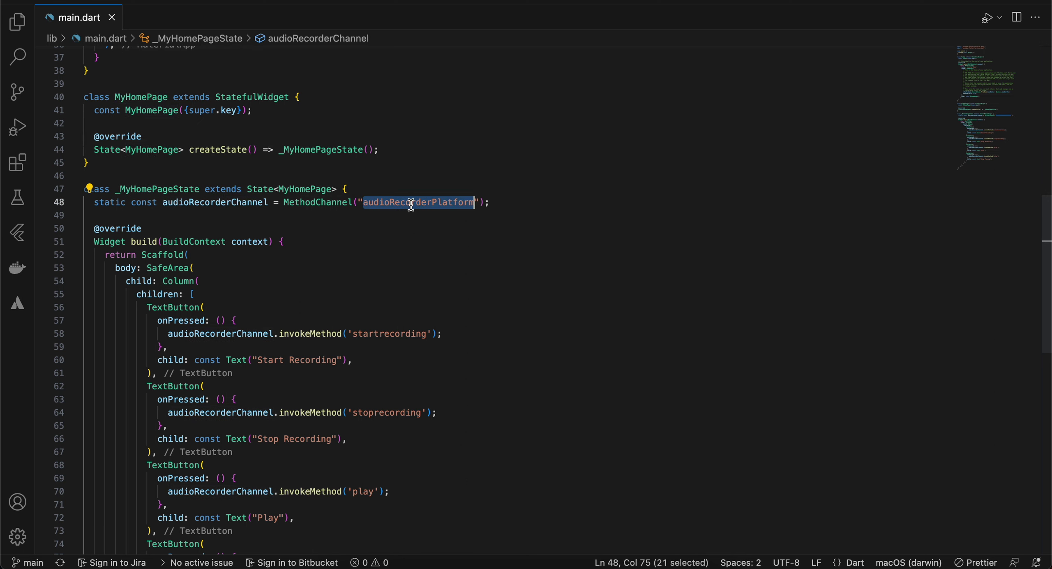
scroll(411, 203, down, 4)
scroll(411, 202, down, 2)
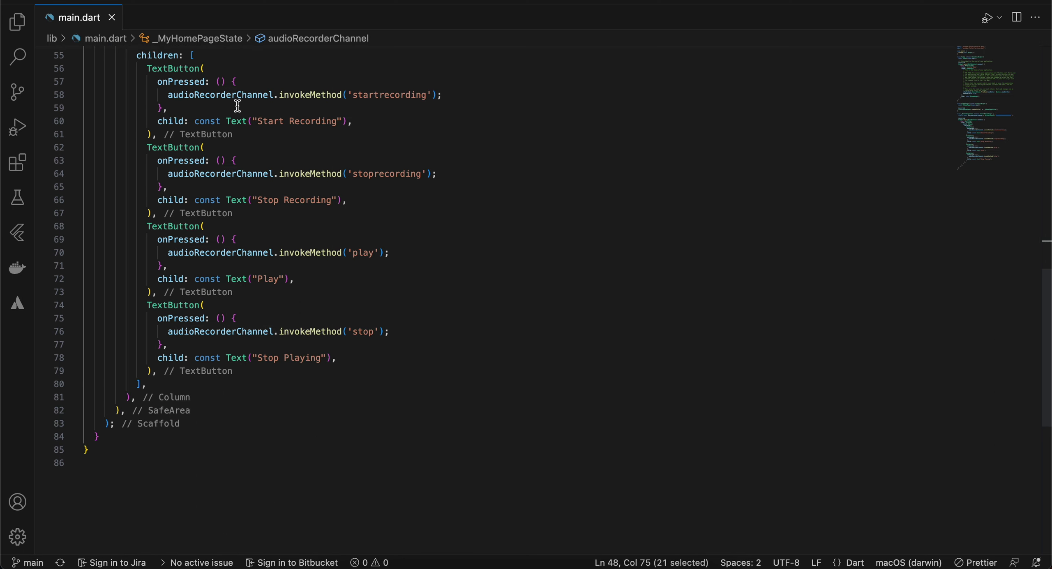
scroll(237, 106, up, 2)
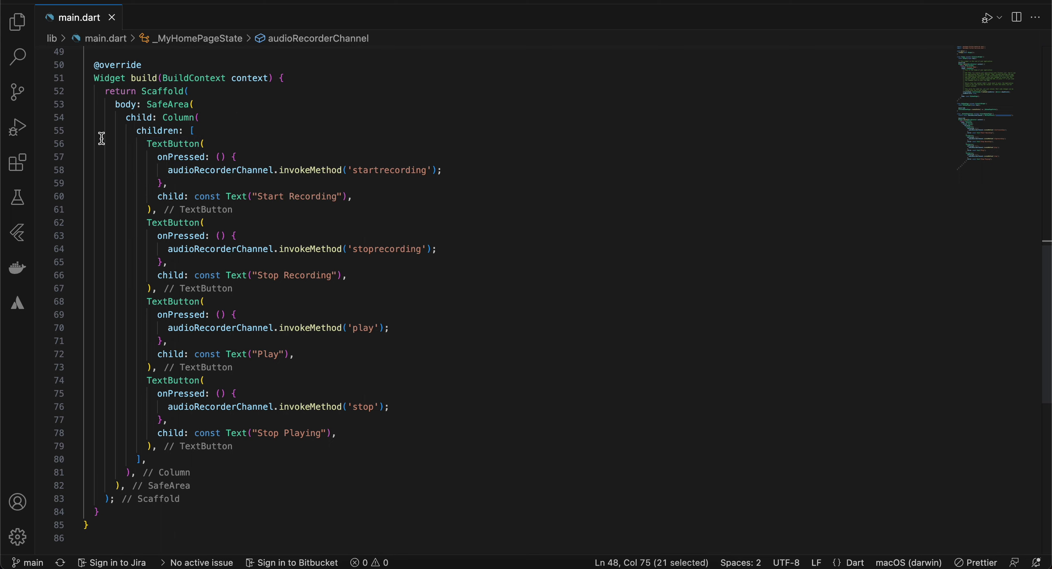
Step: Highlight the startrecording, stoprecording, play and stop method names in the Dart code
click(164, 170)
double_click(376, 173)
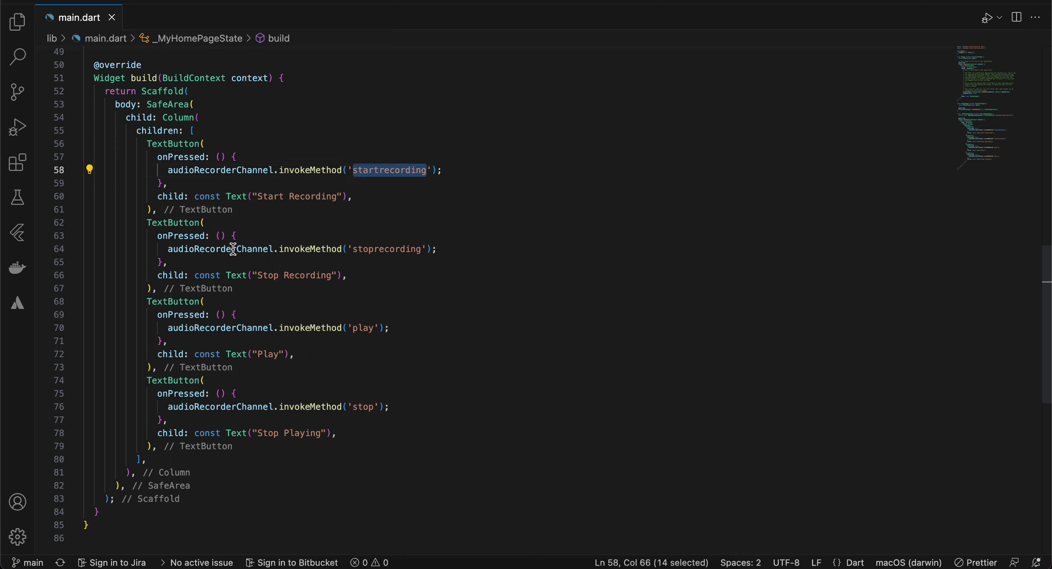
double_click(365, 249)
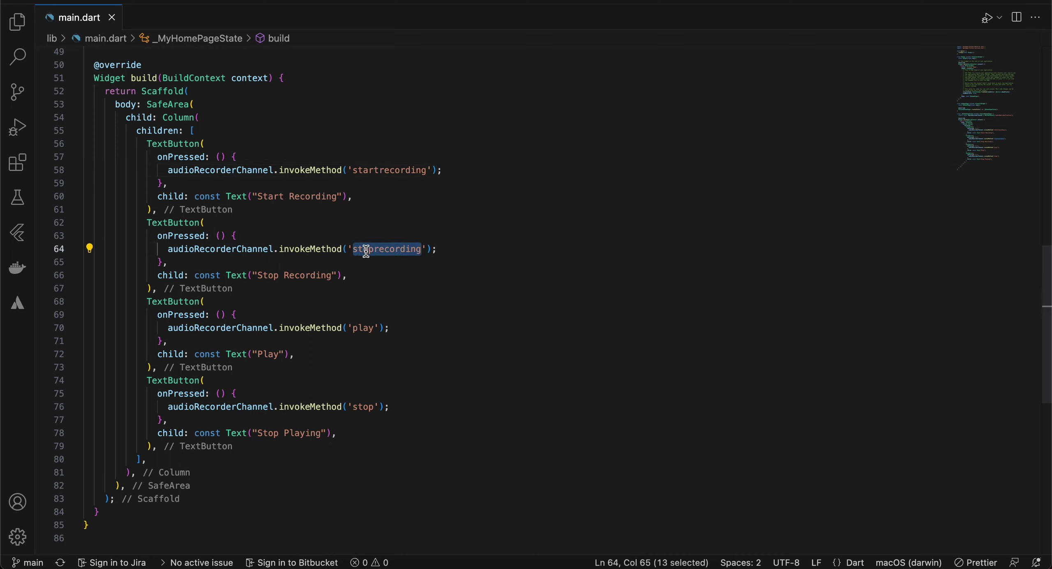
double_click(359, 327)
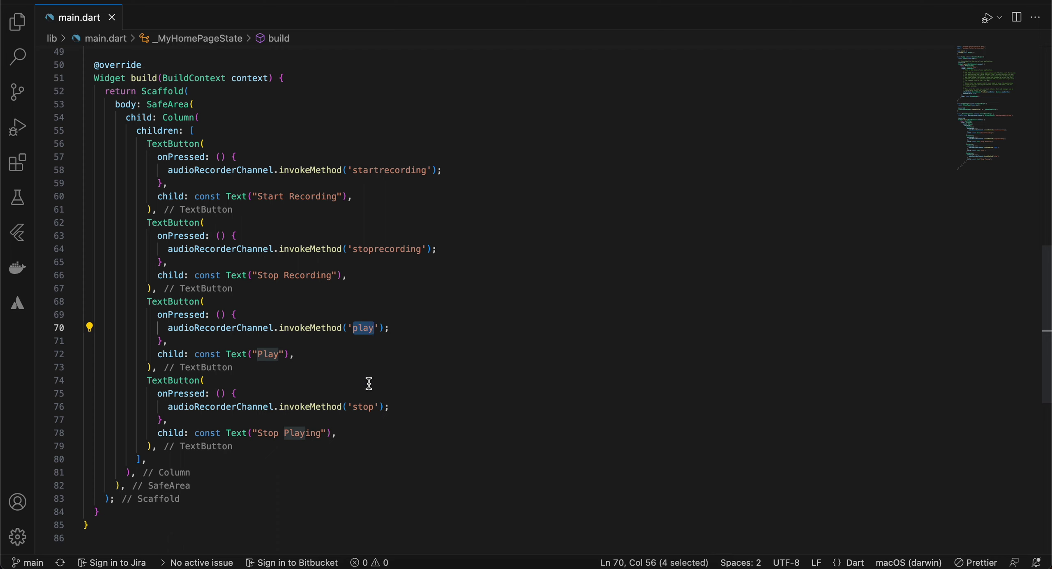
double_click(363, 407)
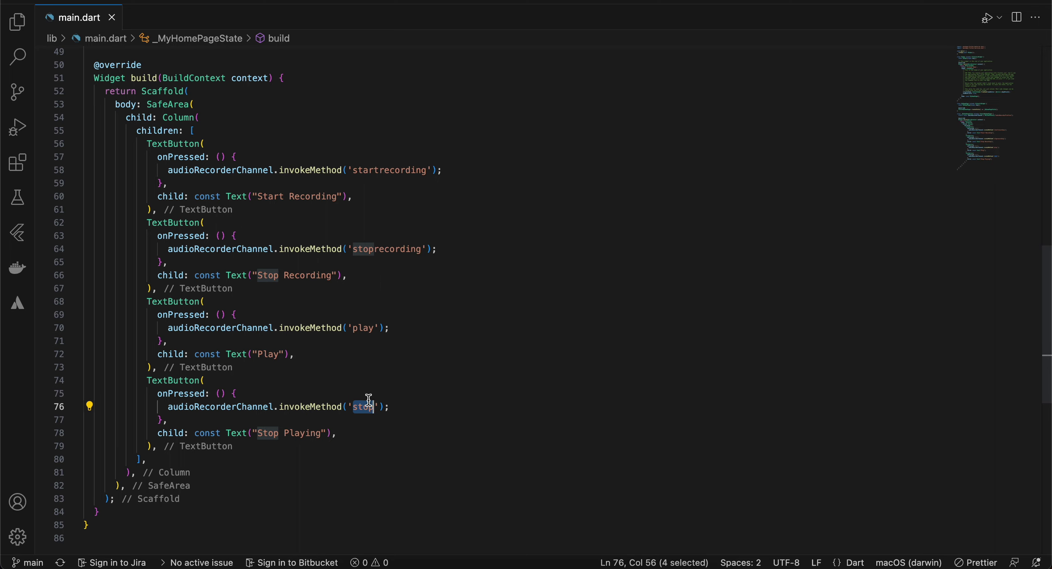
Step: Re-highlight the stop, play, startrecording and stoprecording method names again
click(361, 406)
double_click(360, 405)
double_click(359, 327)
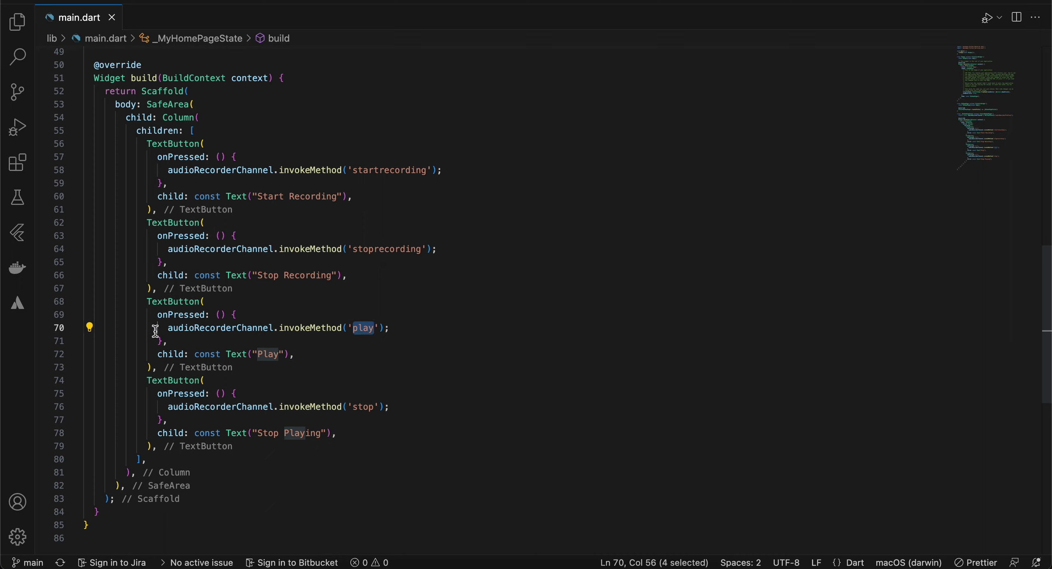
double_click(365, 169)
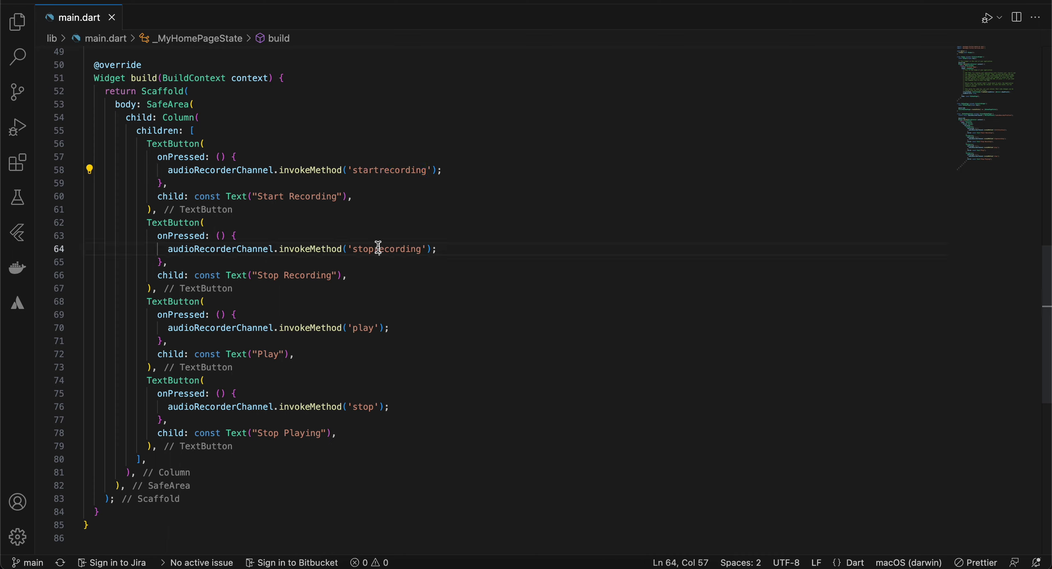
double_click(379, 248)
double_click(365, 328)
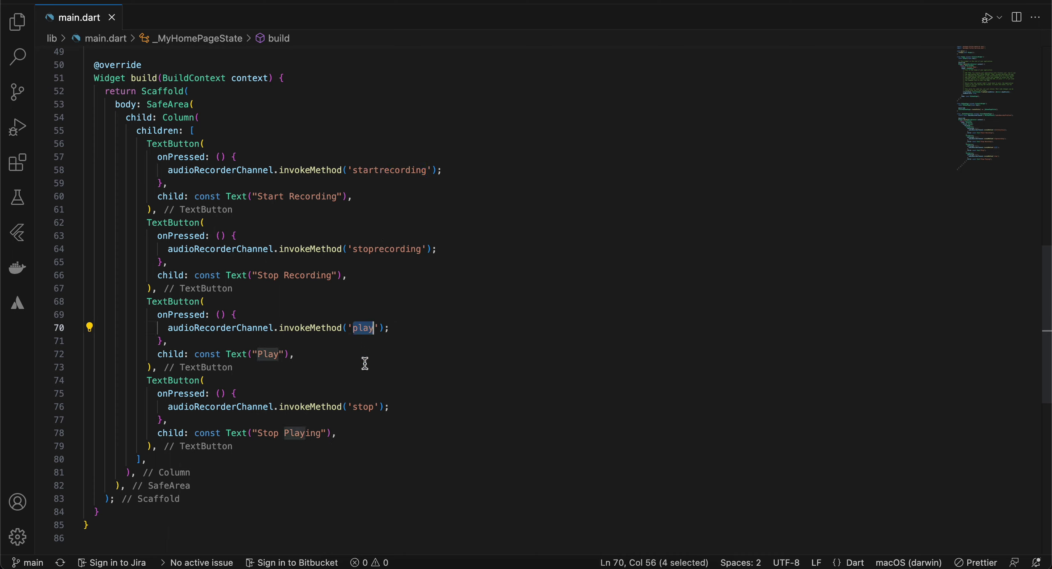
double_click(364, 406)
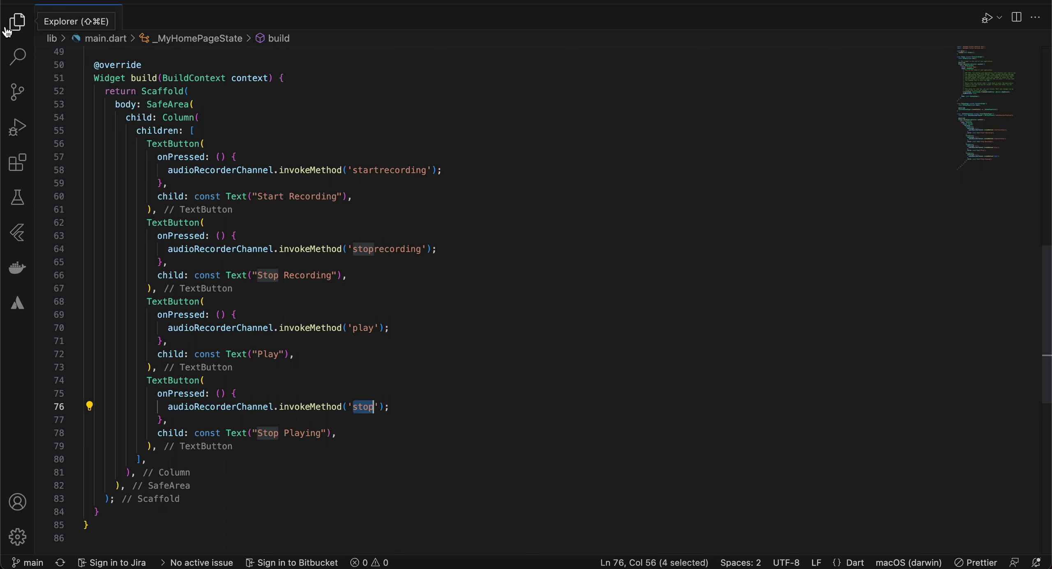
Step: Open android/app/src/main/AndroidManifest.xml, mark the RECORD_AUDIO permission line, and expand the kotlin folder
click(6, 31)
click(72, 88)
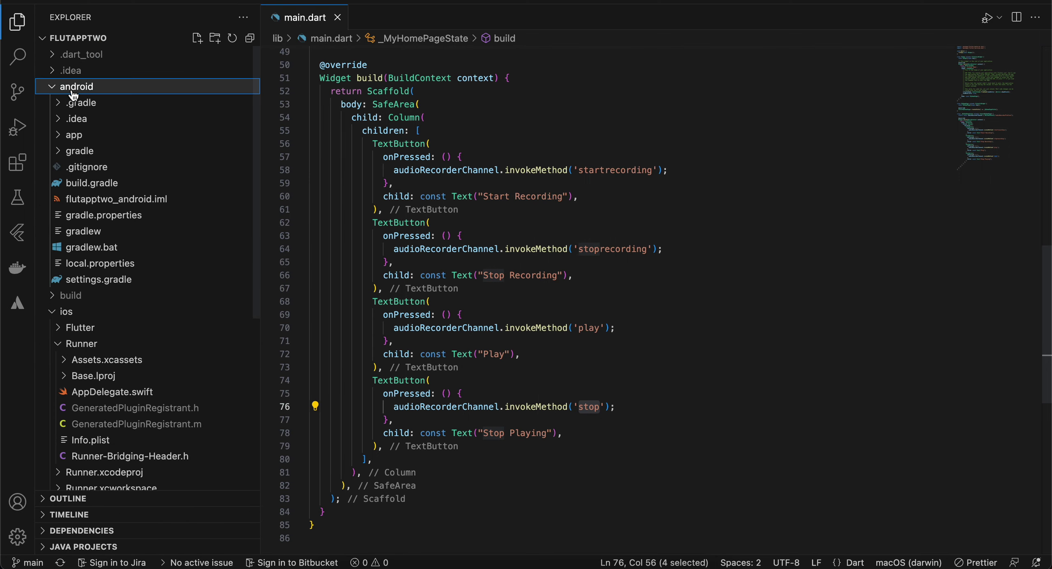
click(79, 137)
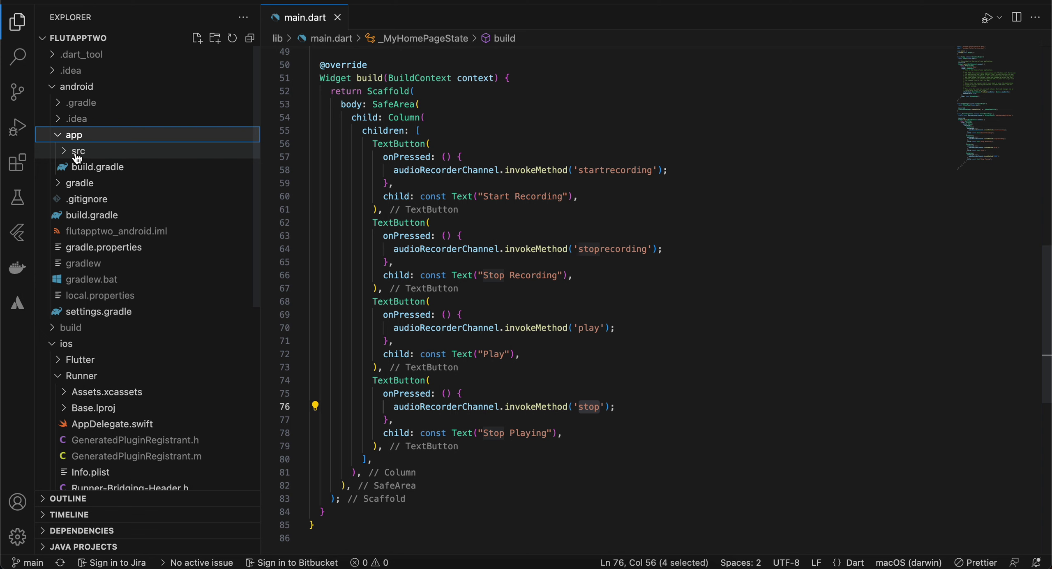
click(78, 151)
click(90, 185)
click(113, 246)
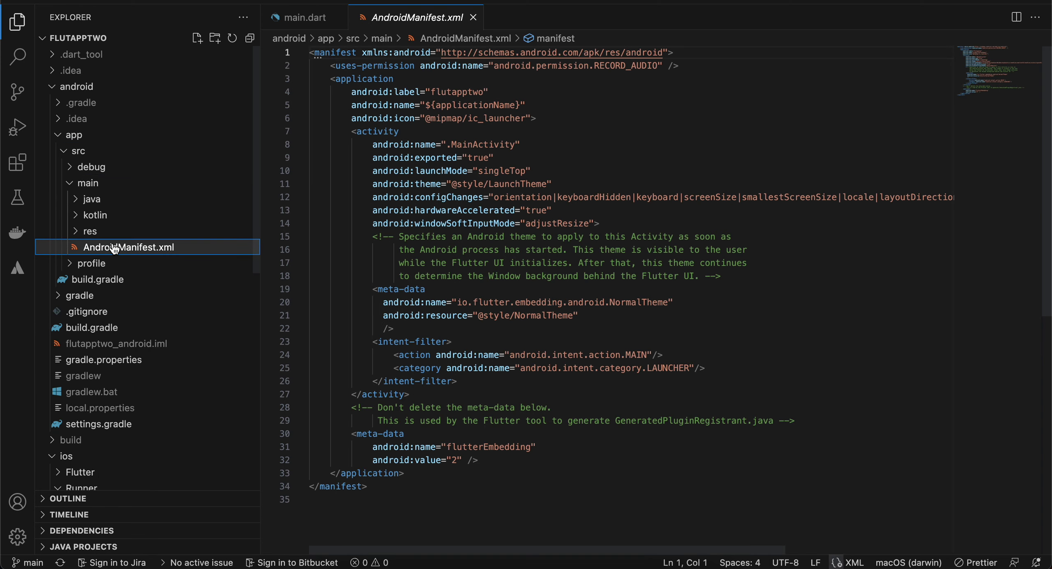
drag(328, 65, 708, 66)
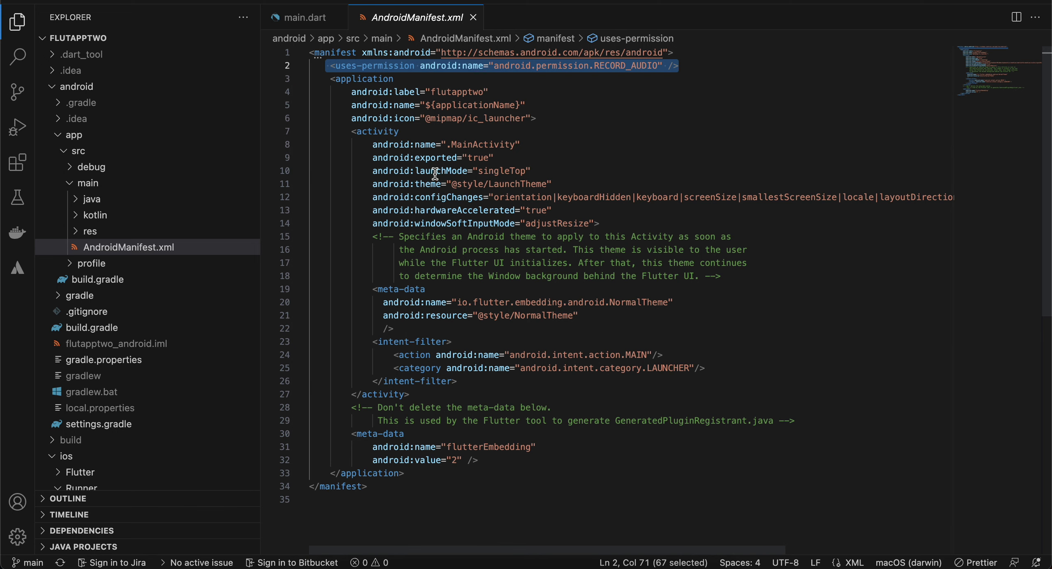
click(119, 216)
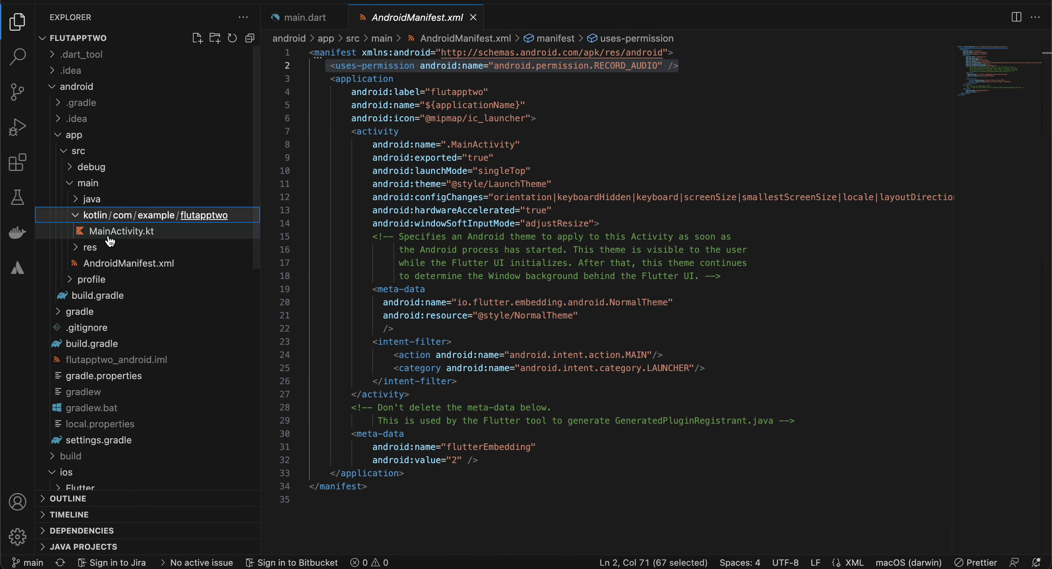
click(112, 234)
scroll(351, 179, down, 3)
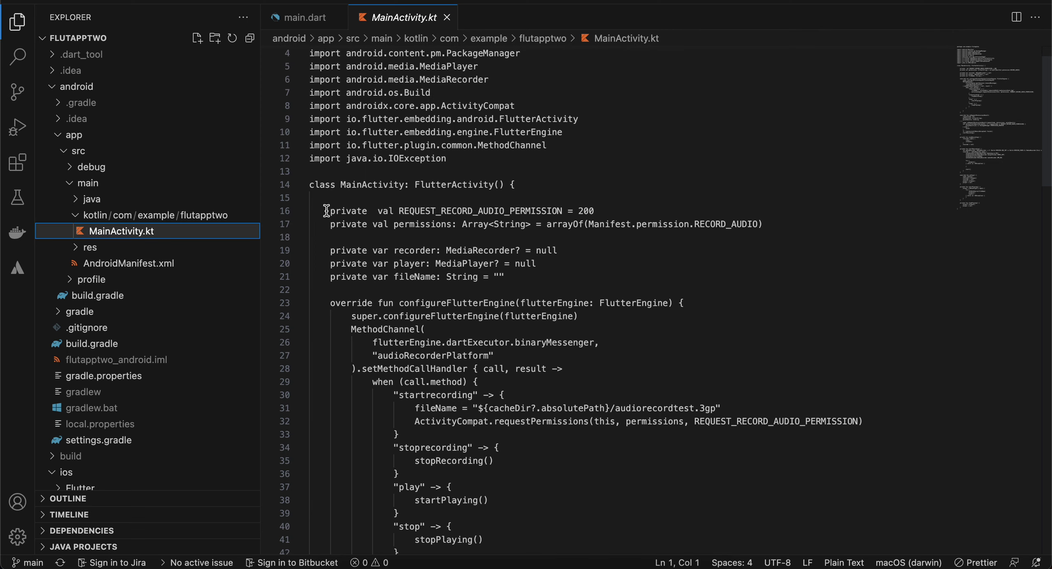
drag(327, 211, 557, 222)
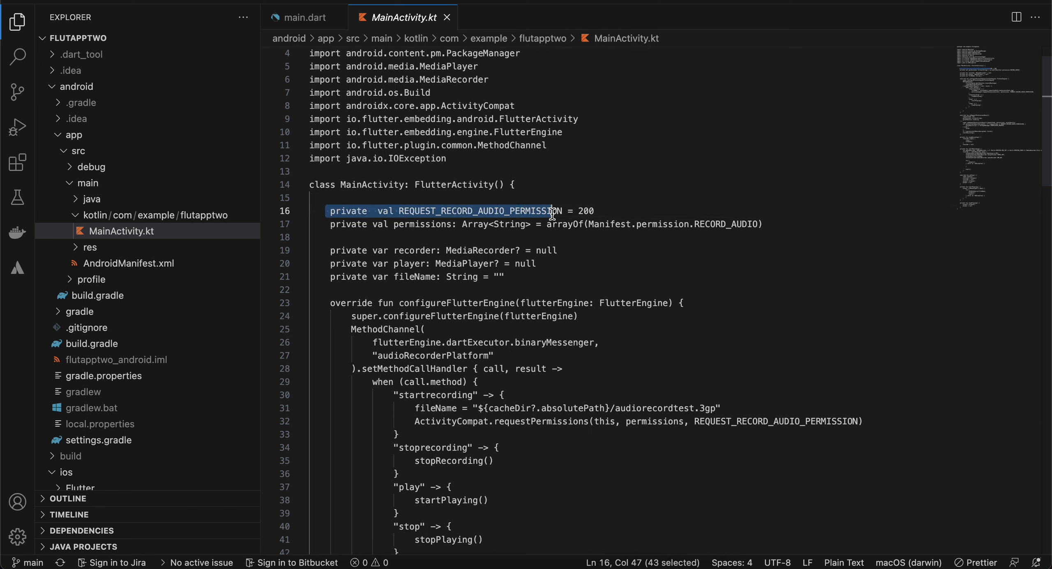
double_click(458, 249)
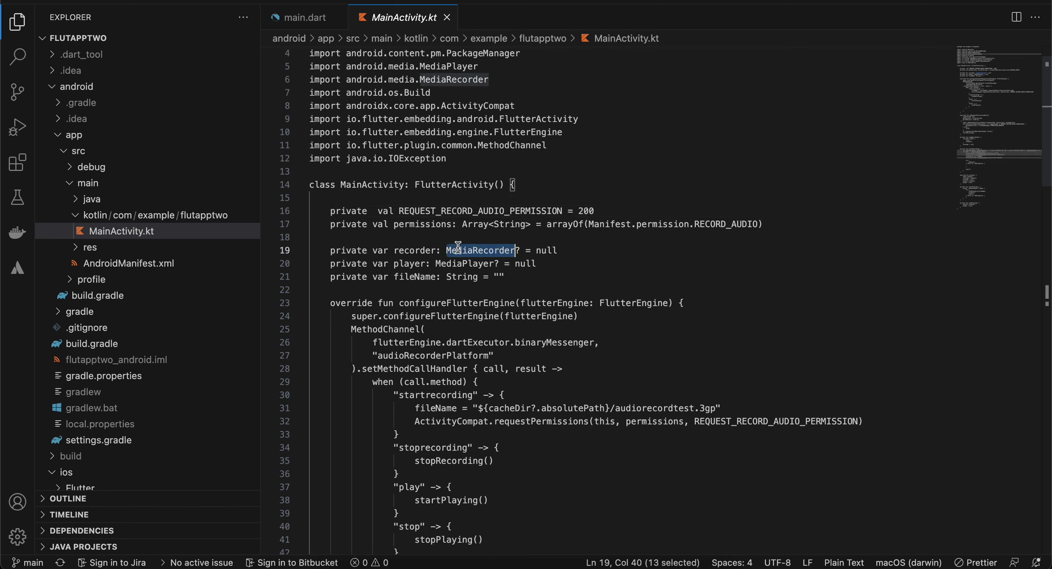
double_click(453, 265)
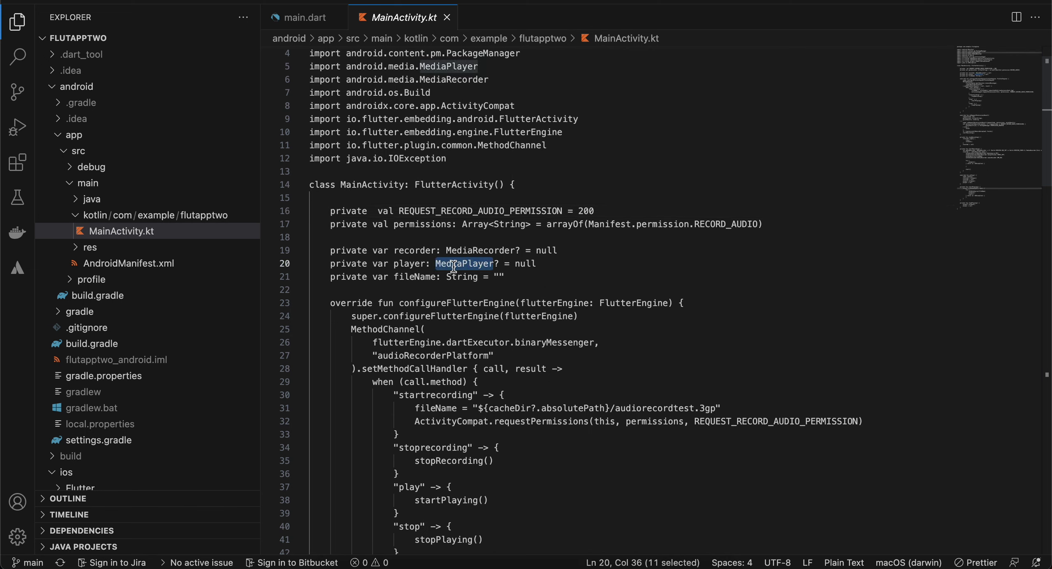
double_click(414, 277)
scroll(414, 271, down, 1)
scroll(414, 271, down, 2)
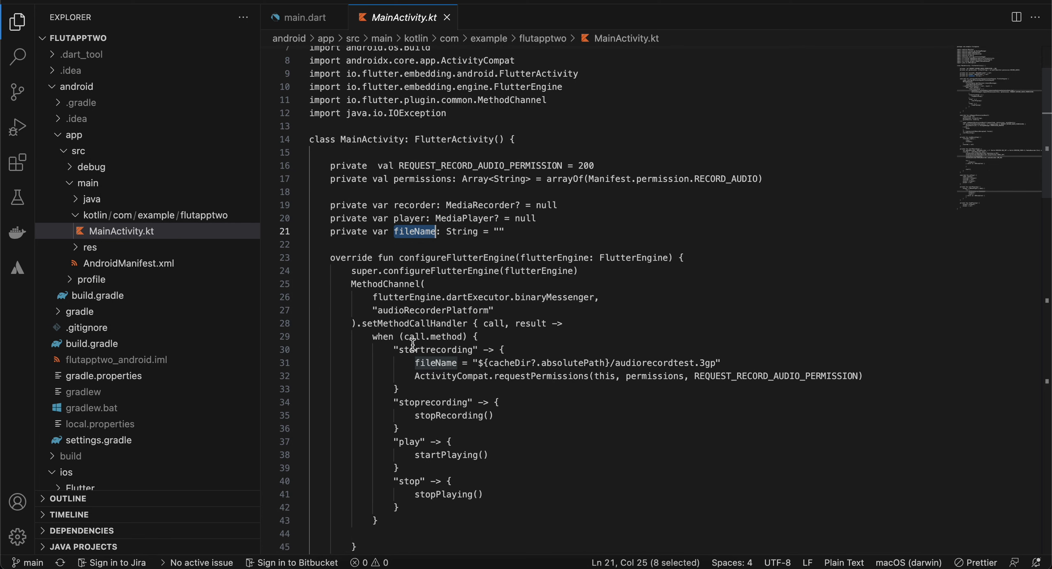
click(405, 353)
double_click(416, 349)
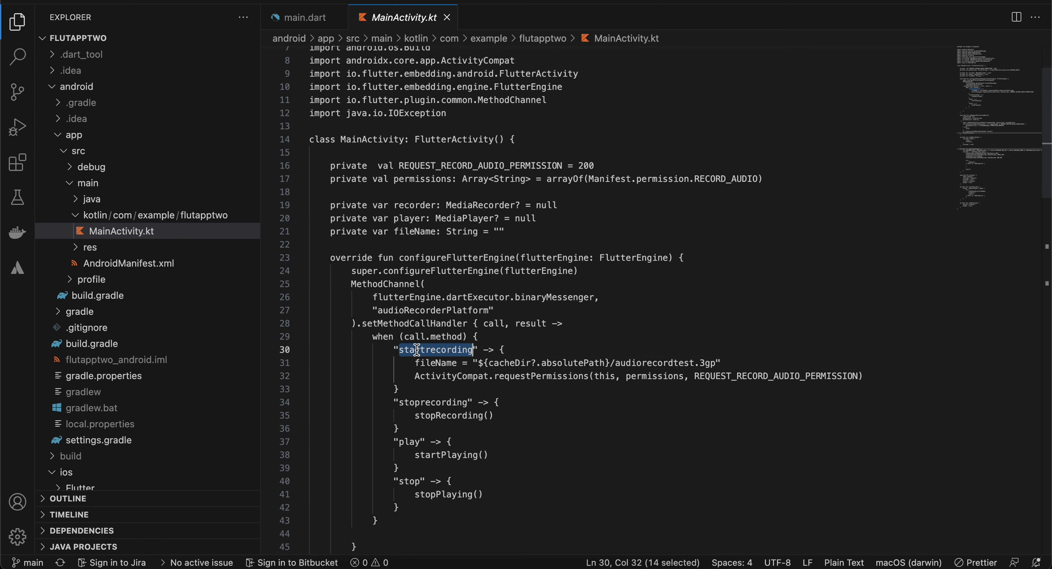
scroll(417, 350, down, 2)
drag(414, 319, 755, 319)
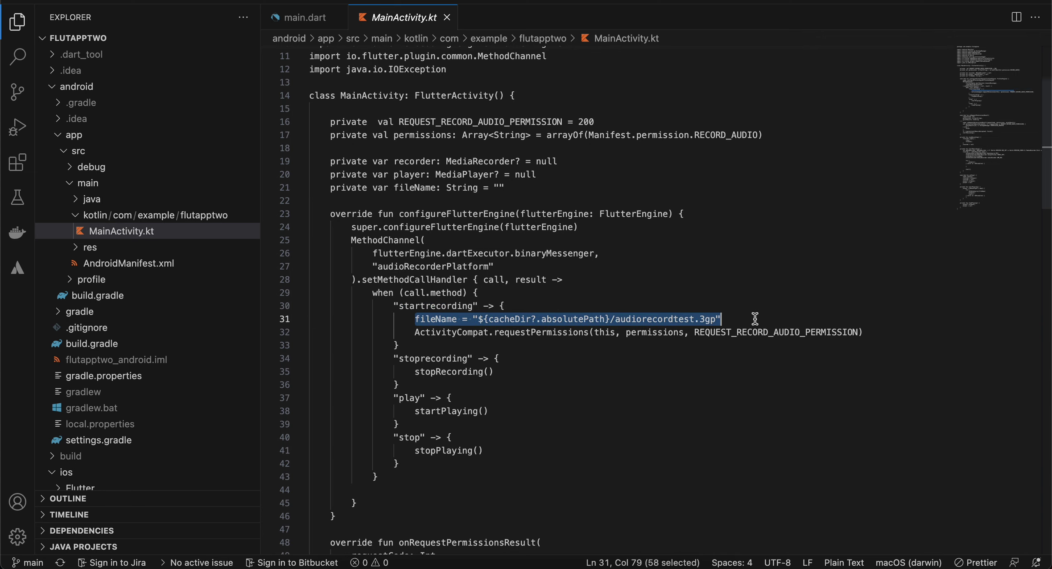
scroll(756, 319, down, 3)
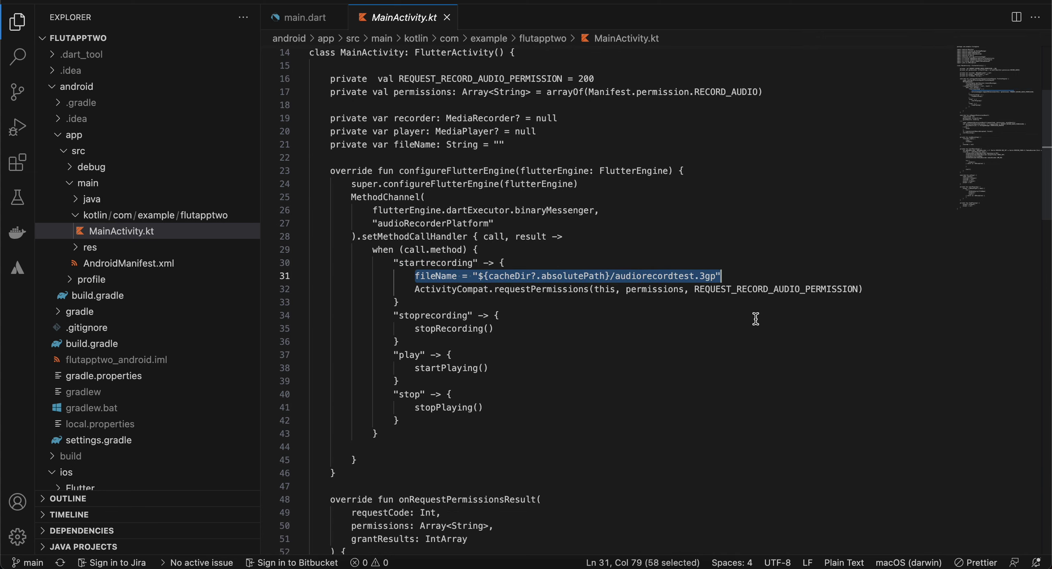
double_click(526, 290)
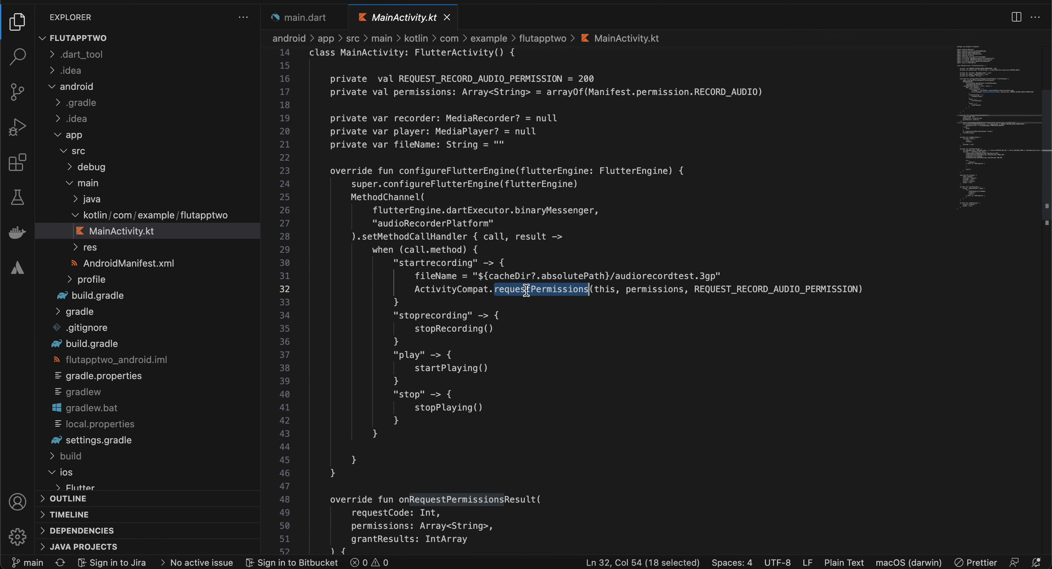
scroll(527, 290, down, 3)
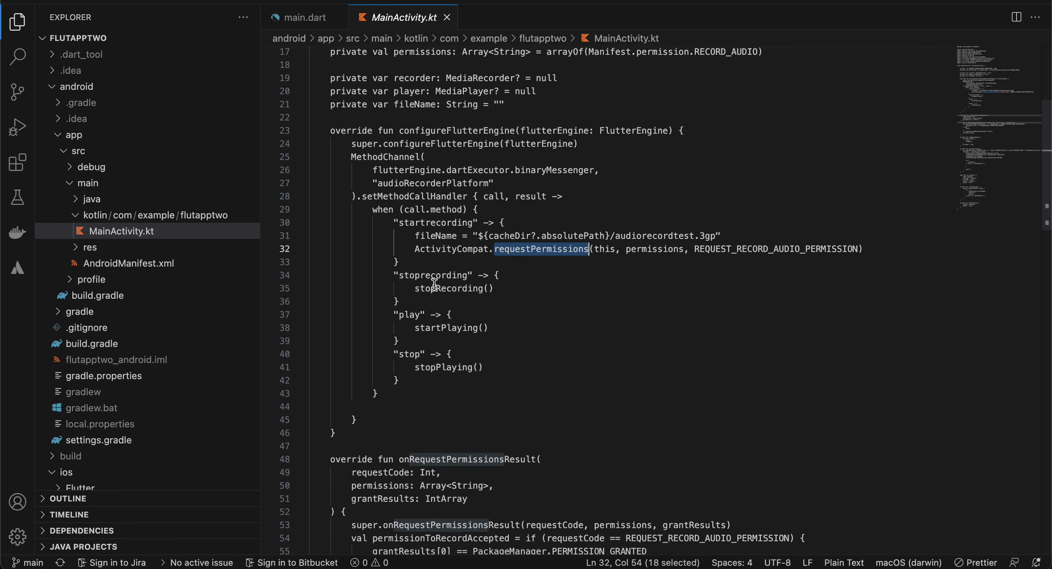
click(433, 292)
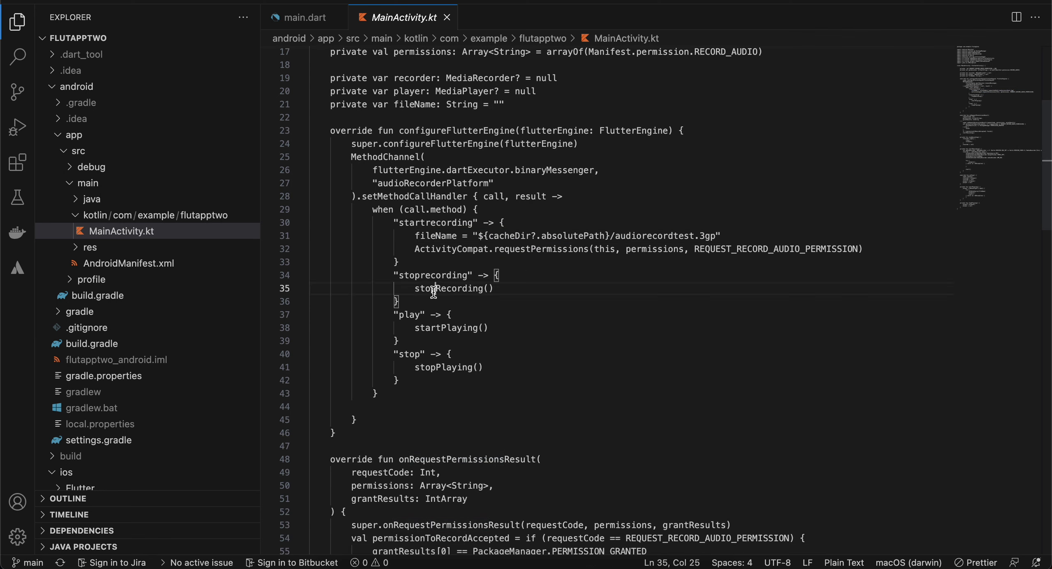
click(406, 318)
double_click(407, 354)
scroll(415, 295, down, 3)
scroll(422, 233, down, 2)
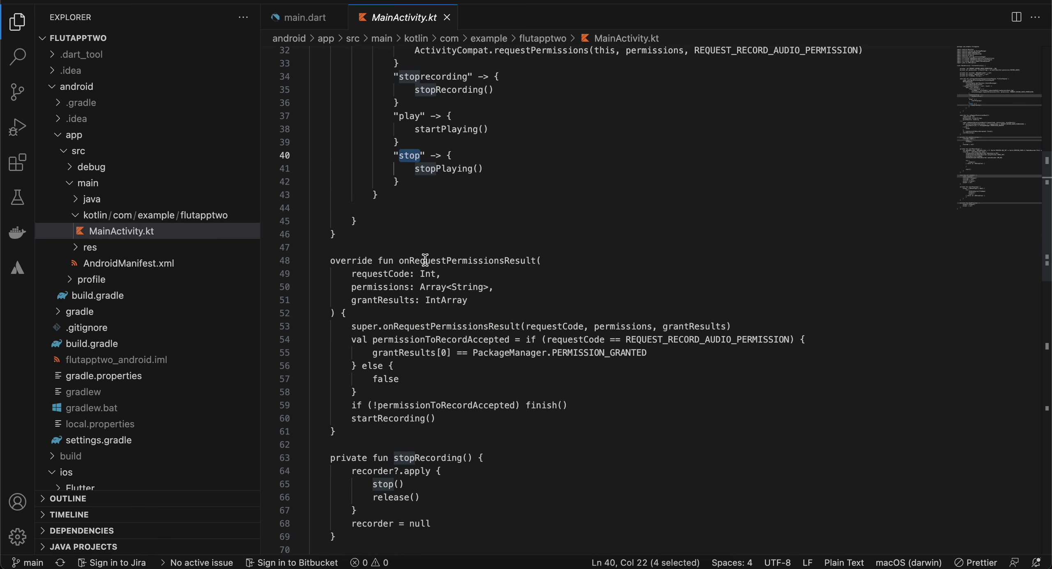
Step: Mark onRequestPermissionsResult and its line 59 check of permissionToRecordAccepted
drag(351, 260, 354, 393)
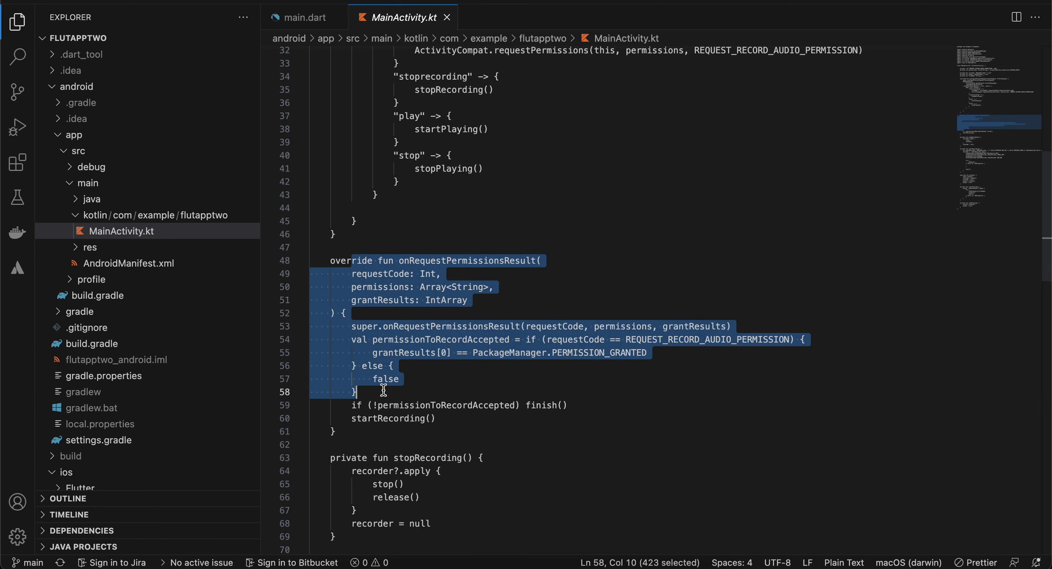
click(354, 393)
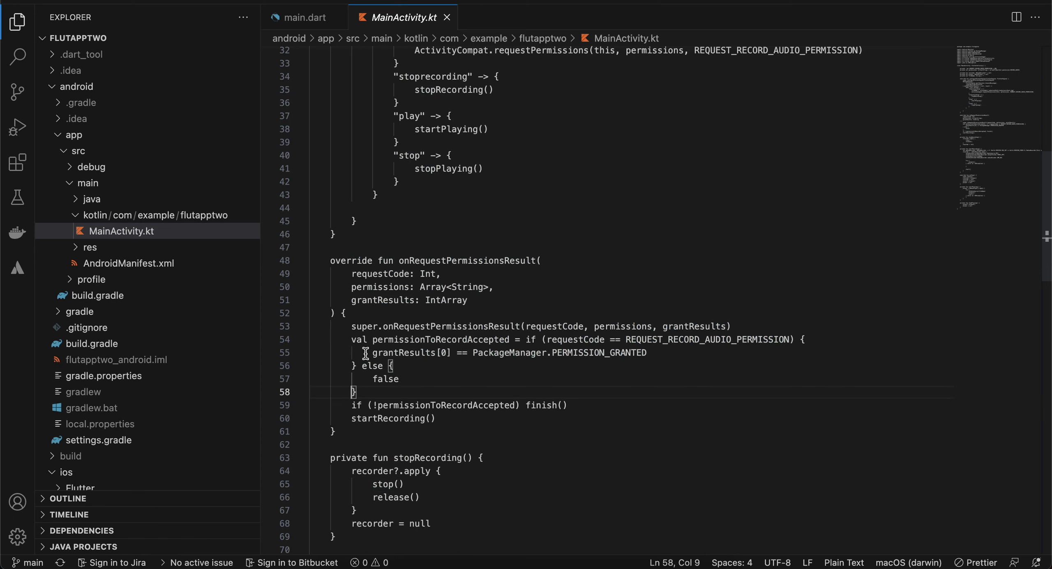
scroll(396, 409, down, 1)
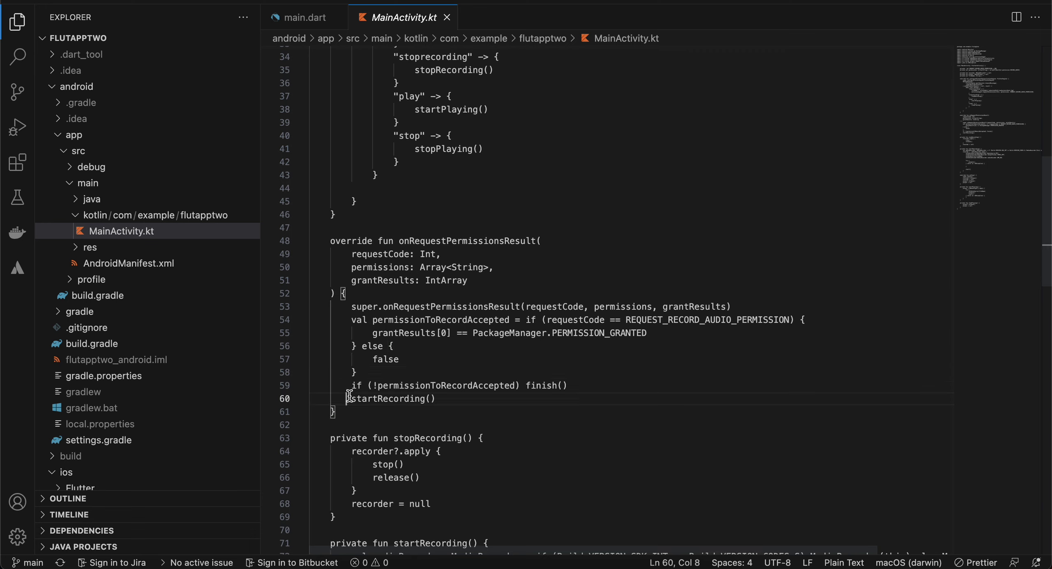
drag(347, 398, 444, 398)
click(364, 379)
drag(351, 385, 585, 383)
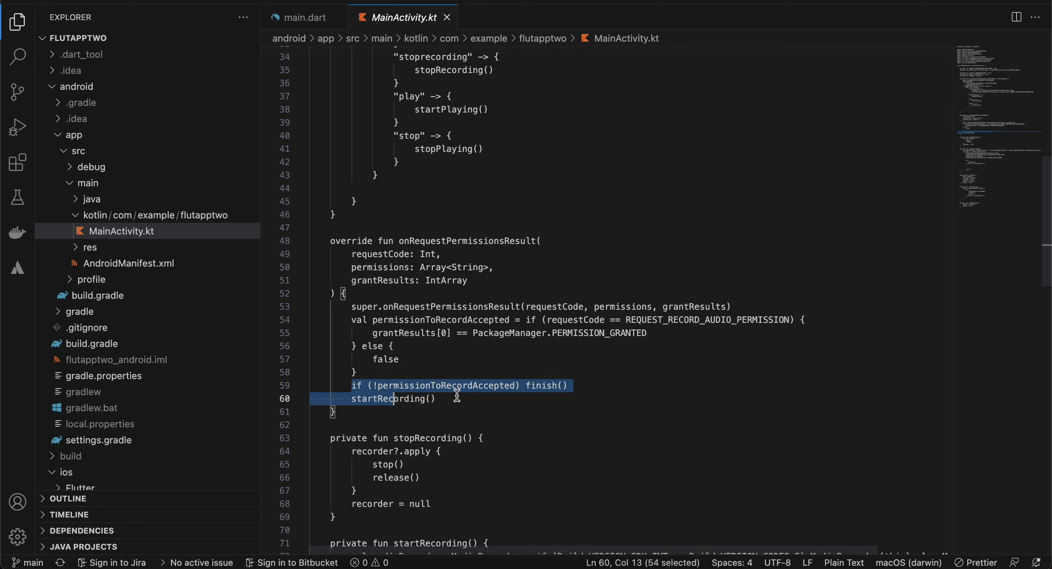
click(494, 385)
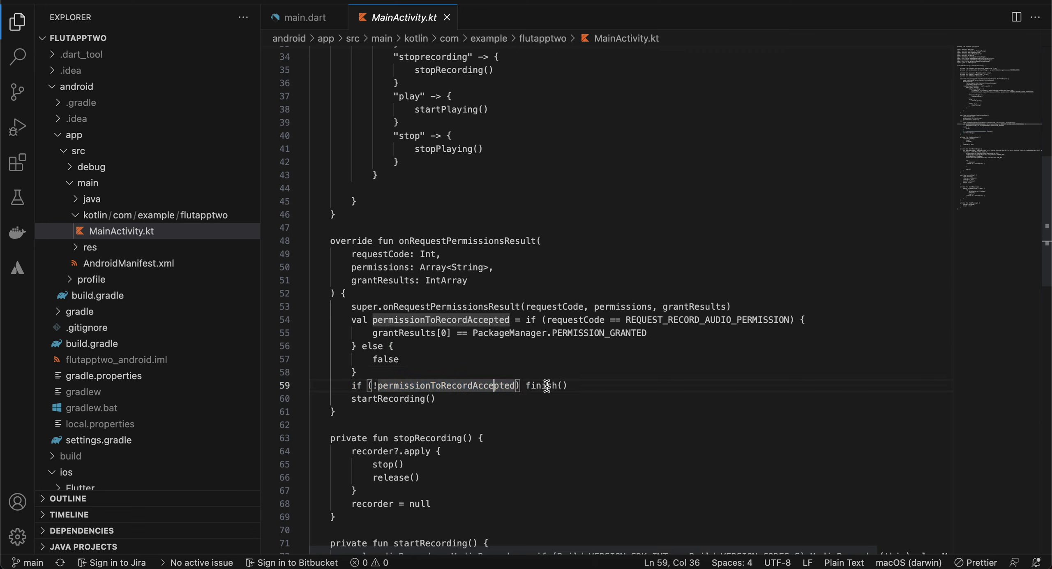
scroll(546, 386, down, 1)
scroll(547, 384, down, 2)
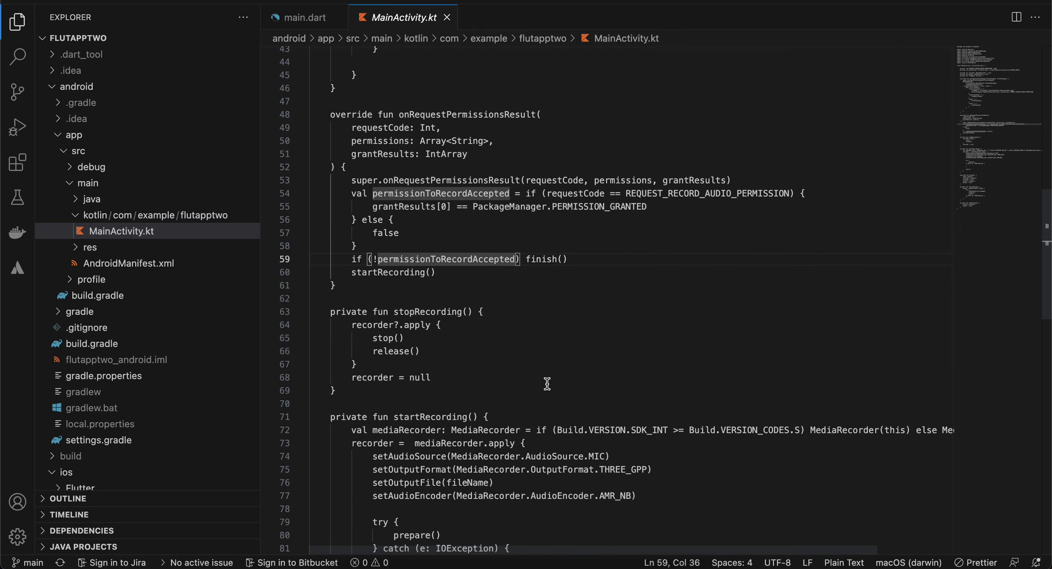
Step: Point out stopRecording's stop and release calls and recorder being set to null
double_click(406, 313)
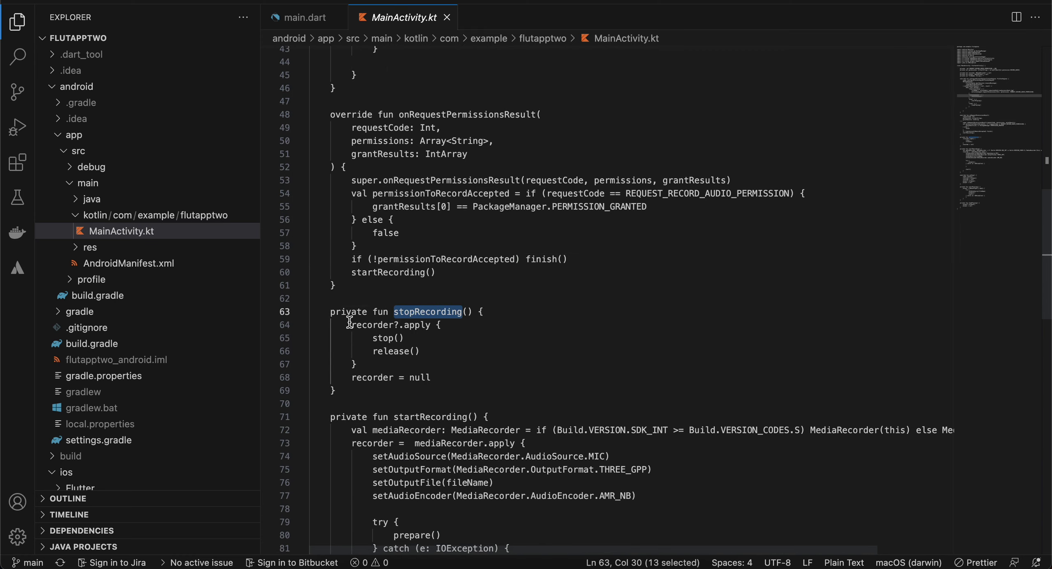
drag(370, 338, 435, 353)
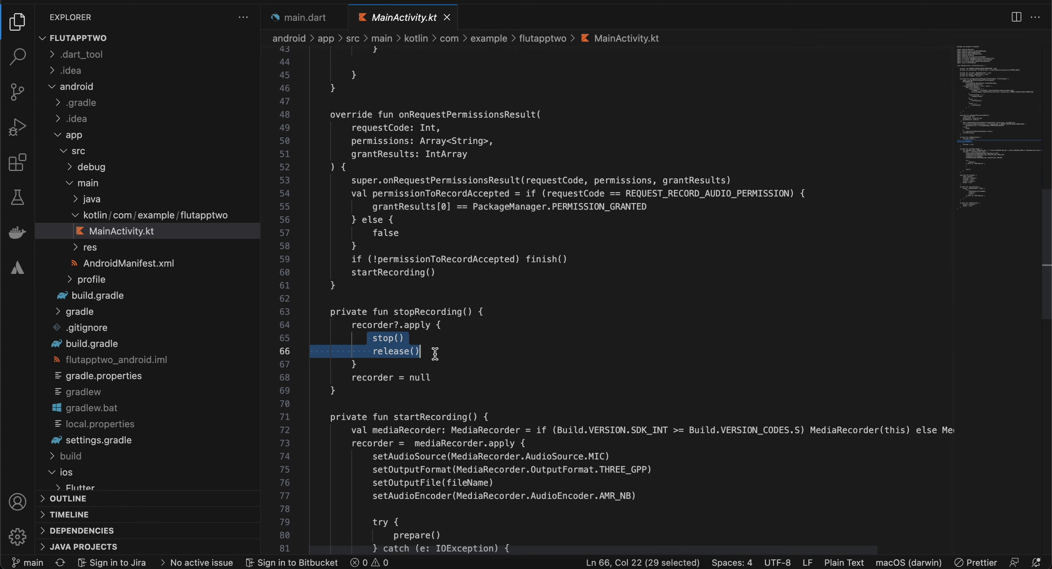
double_click(420, 377)
scroll(416, 377, down, 5)
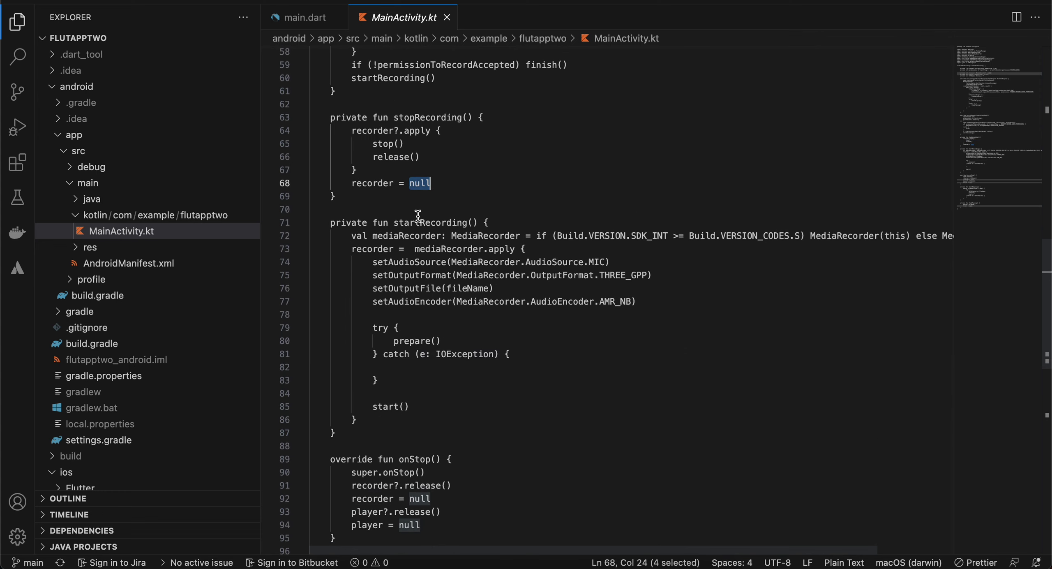
click(18, 22)
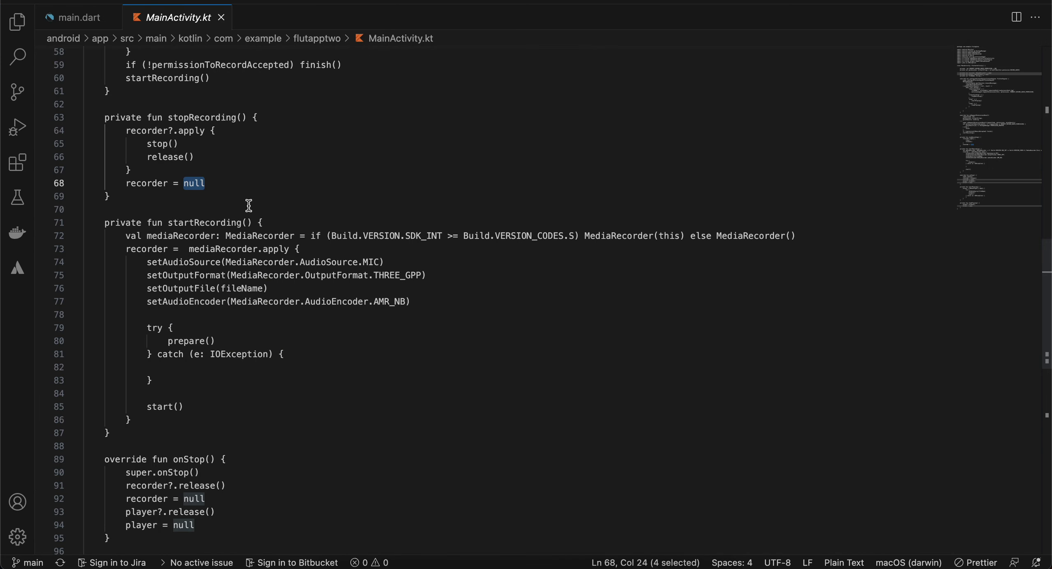
double_click(253, 236)
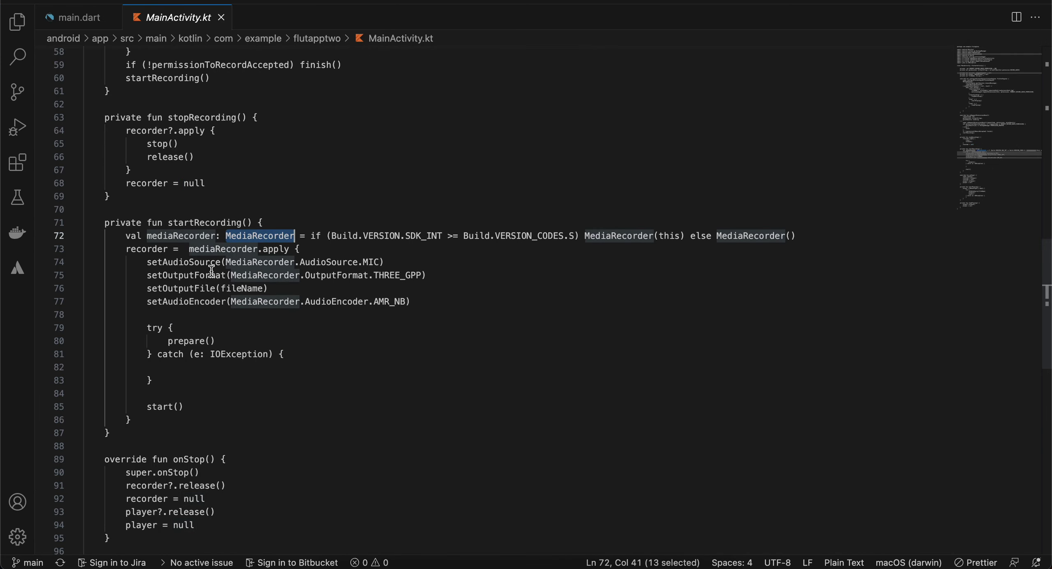
double_click(163, 262)
double_click(176, 275)
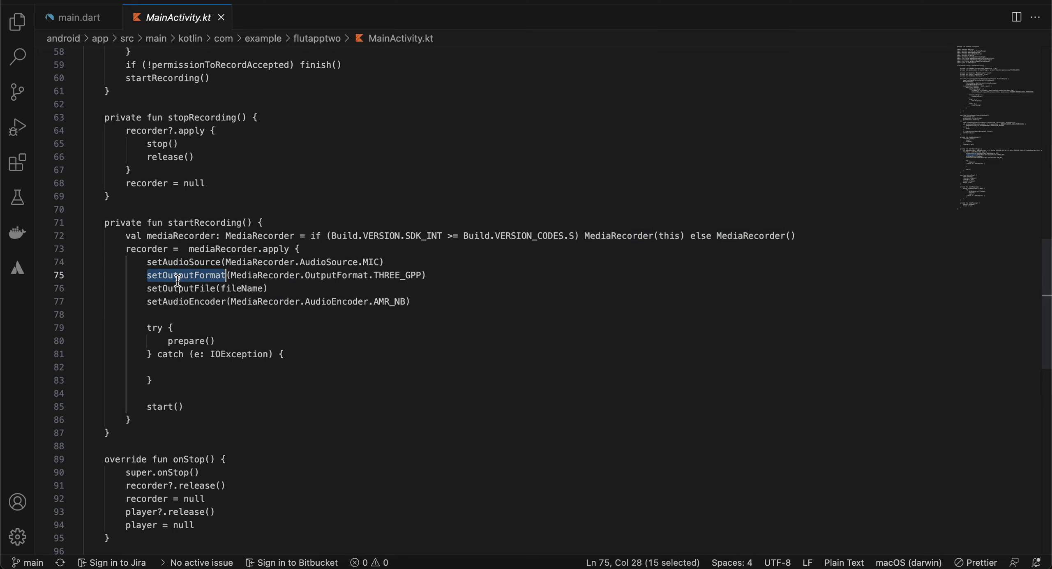
click(185, 288)
double_click(185, 289)
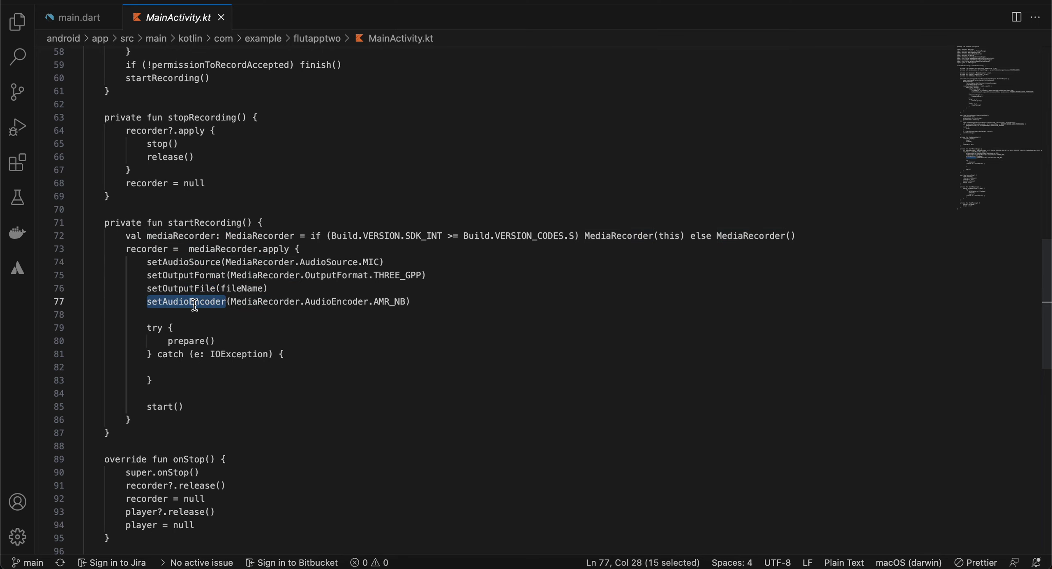
scroll(194, 306, down, 2)
click(183, 301)
double_click(183, 301)
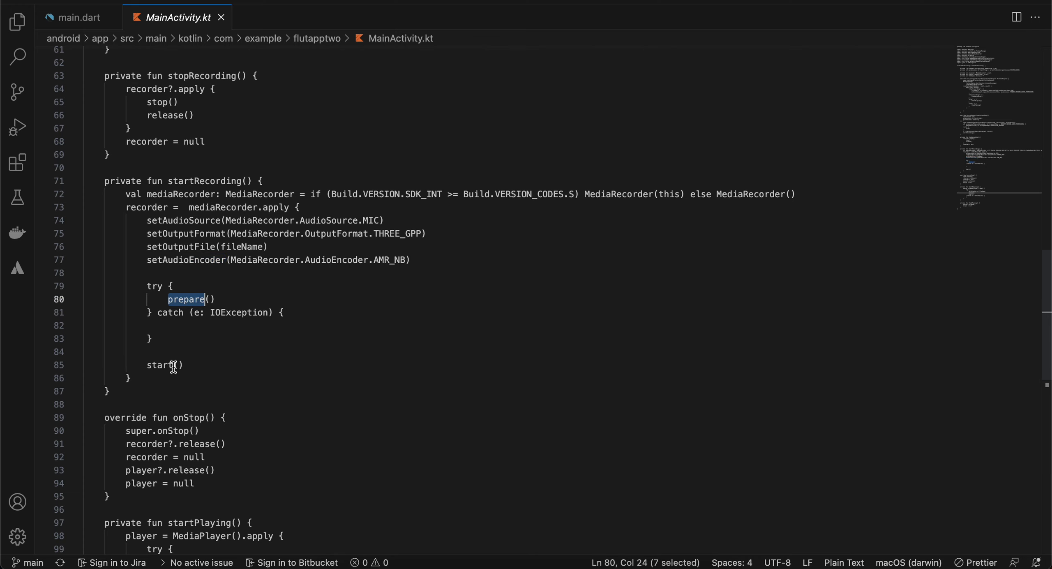
click(166, 369)
double_click(166, 369)
scroll(167, 362, down, 3)
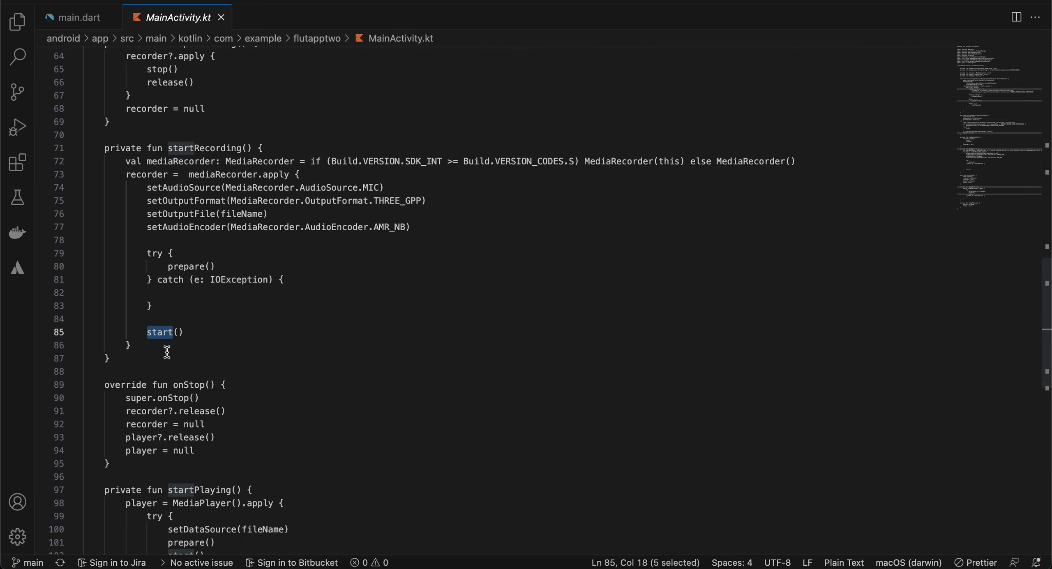
scroll(167, 352, down, 3)
double_click(179, 340)
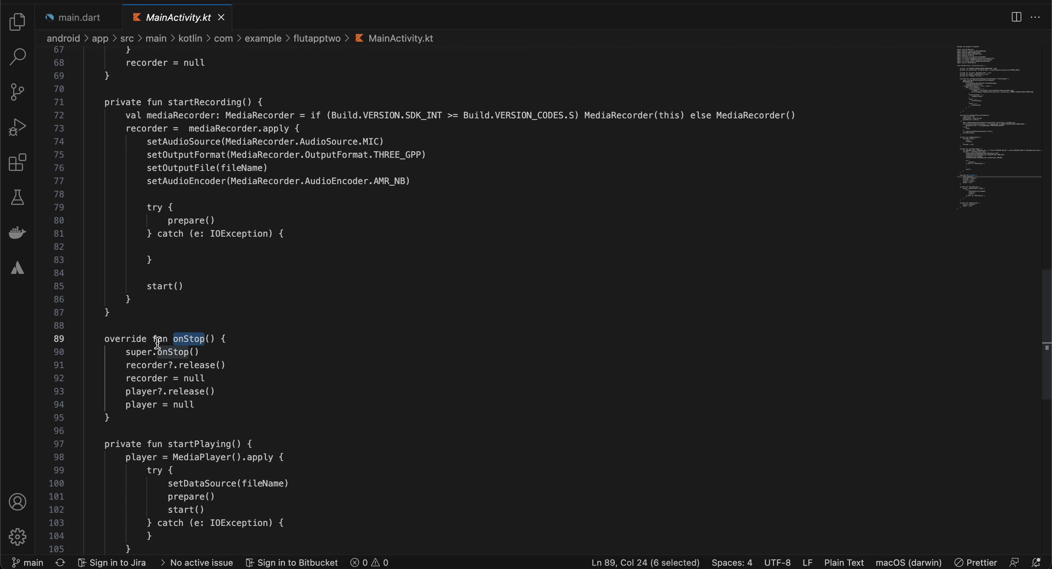
scroll(157, 343, down, 3)
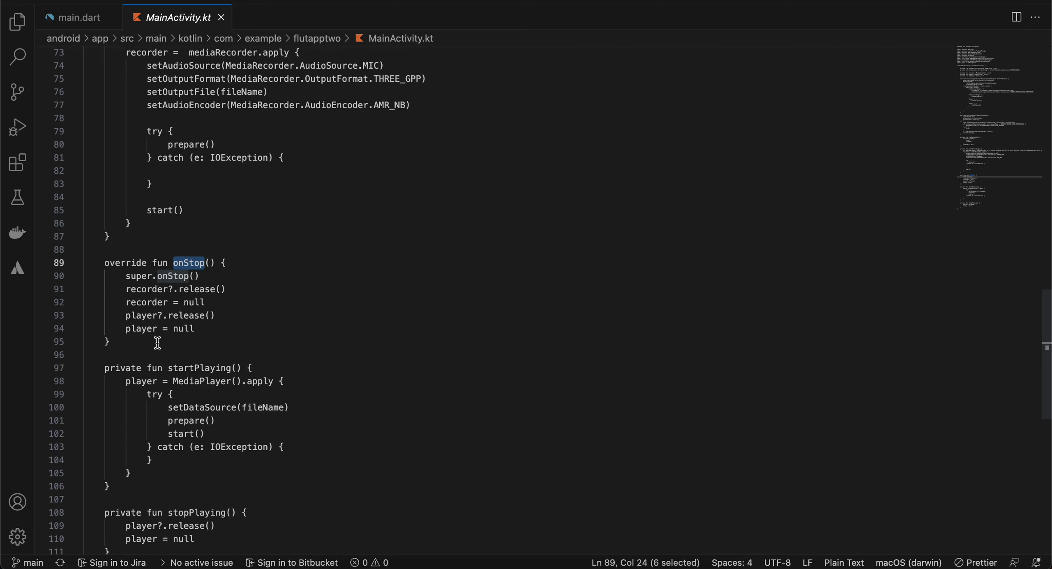
scroll(157, 342, up, 3)
scroll(152, 334, down, 3)
scroll(150, 312, up, 1)
click(149, 304)
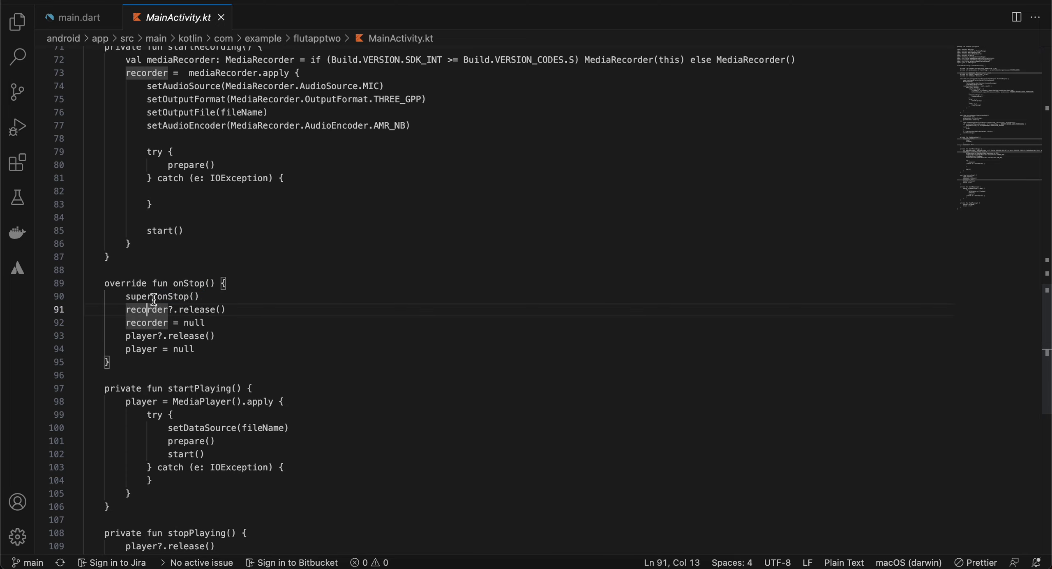
drag(171, 283, 181, 356)
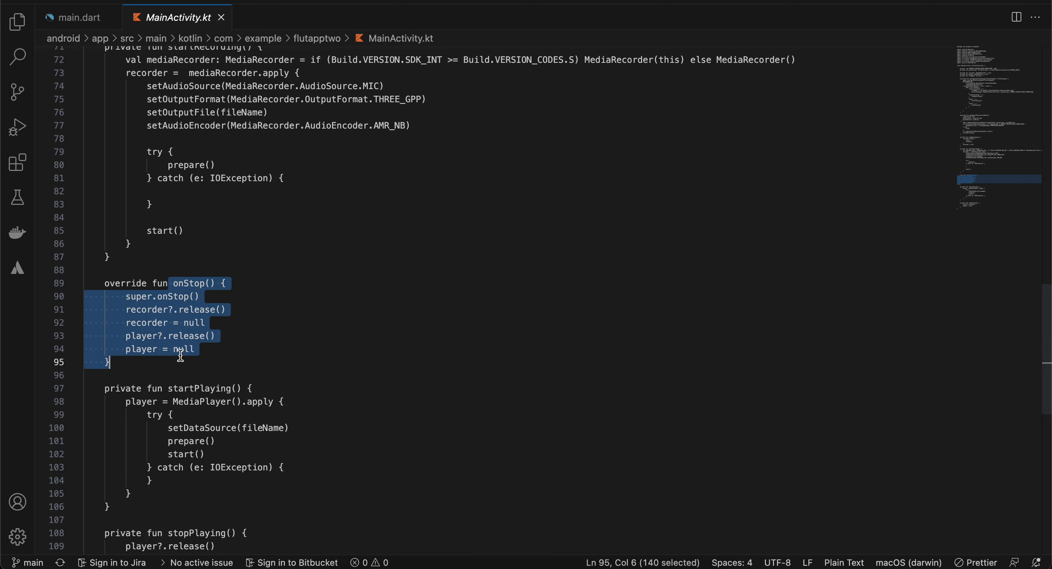
click(151, 298)
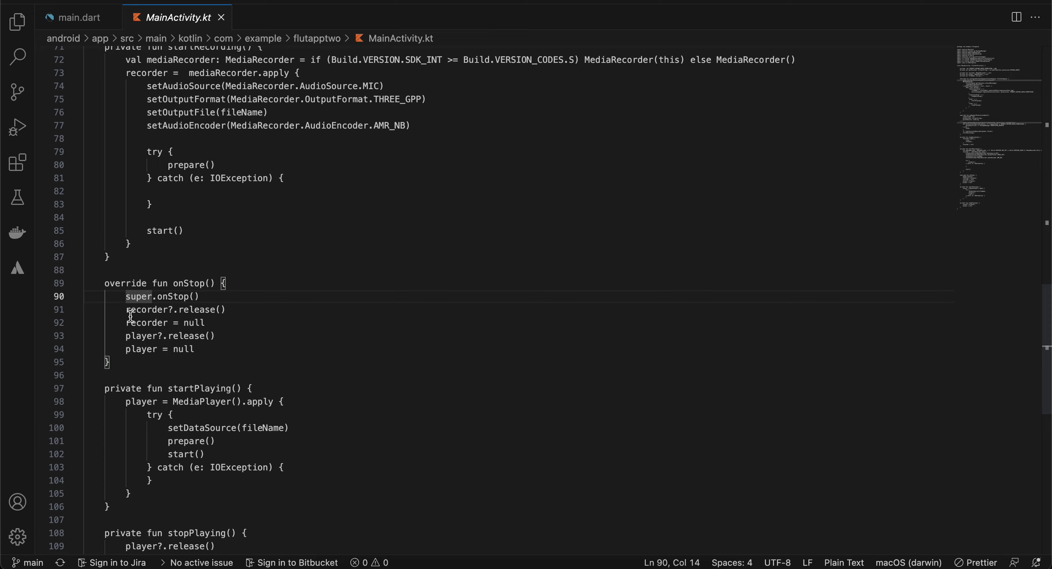
click(124, 311)
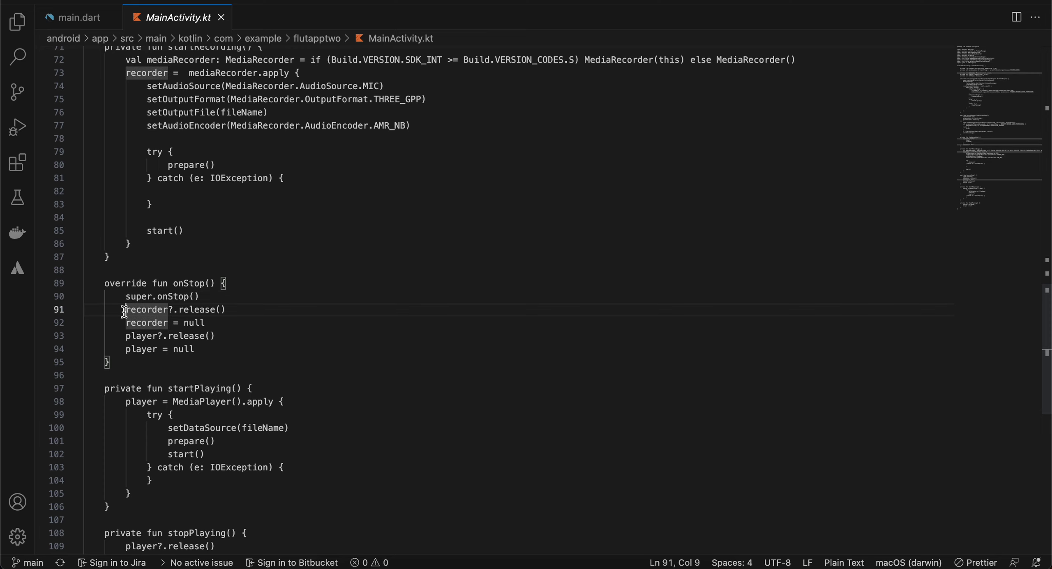
mouse_move(125, 311)
mouse_down()
mouse_move(206, 324)
mouse_move(201, 352)
mouse_up()
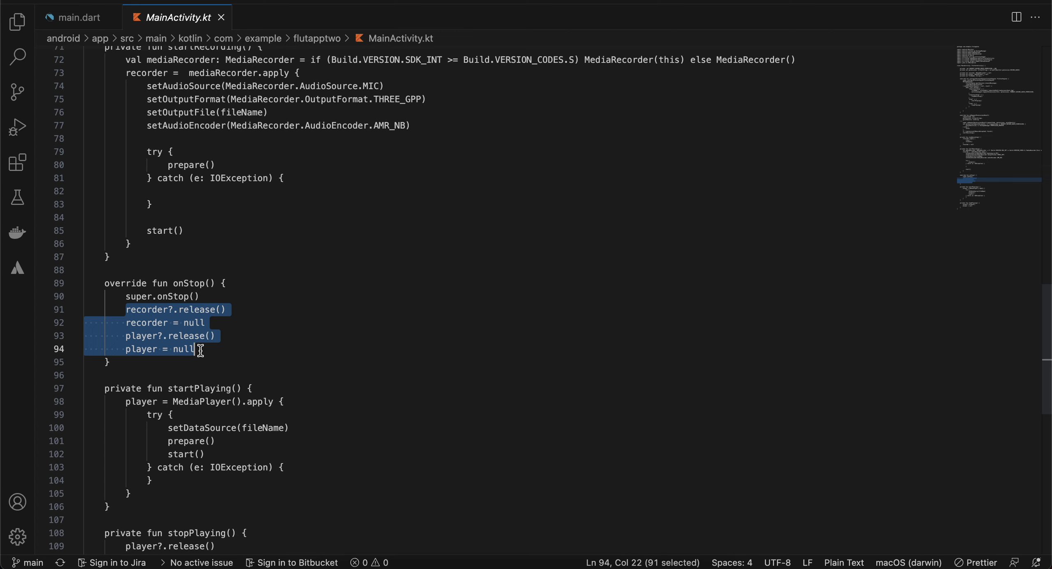
scroll(203, 331, down, 5)
scroll(202, 331, up, 3)
scroll(203, 330, up, 2)
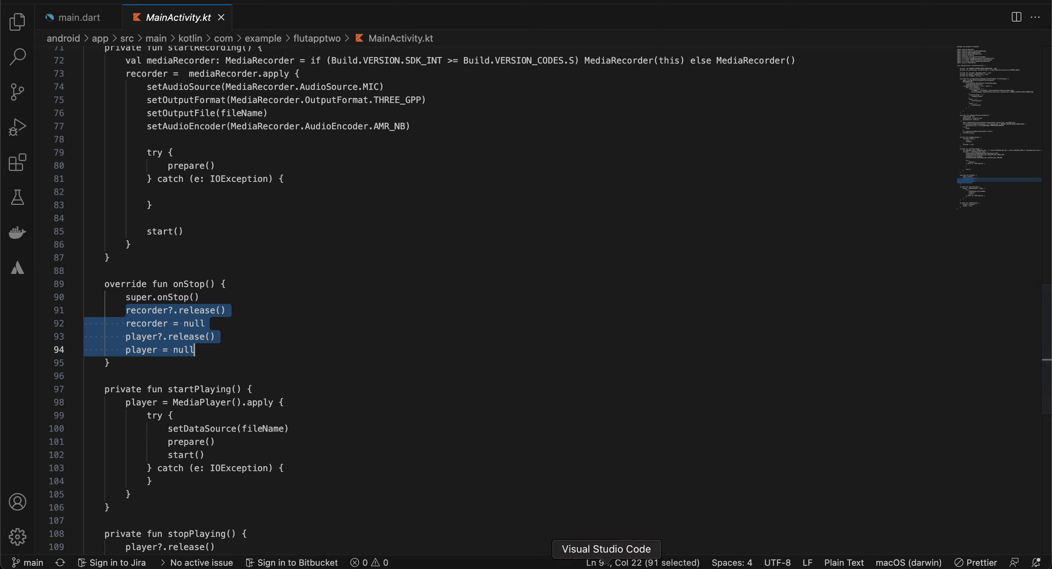
click(79, 17)
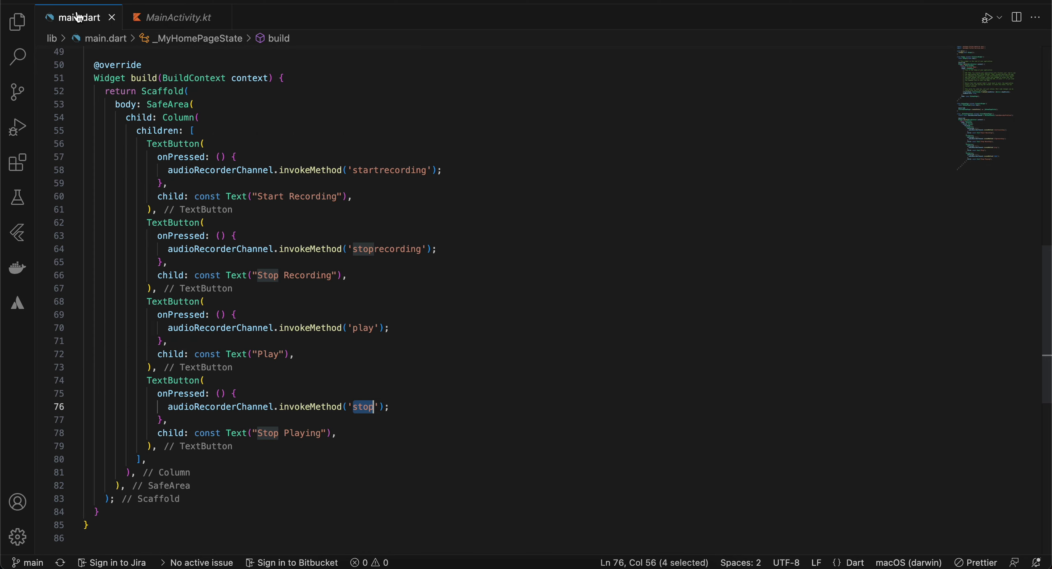
scroll(123, 83, up, 5)
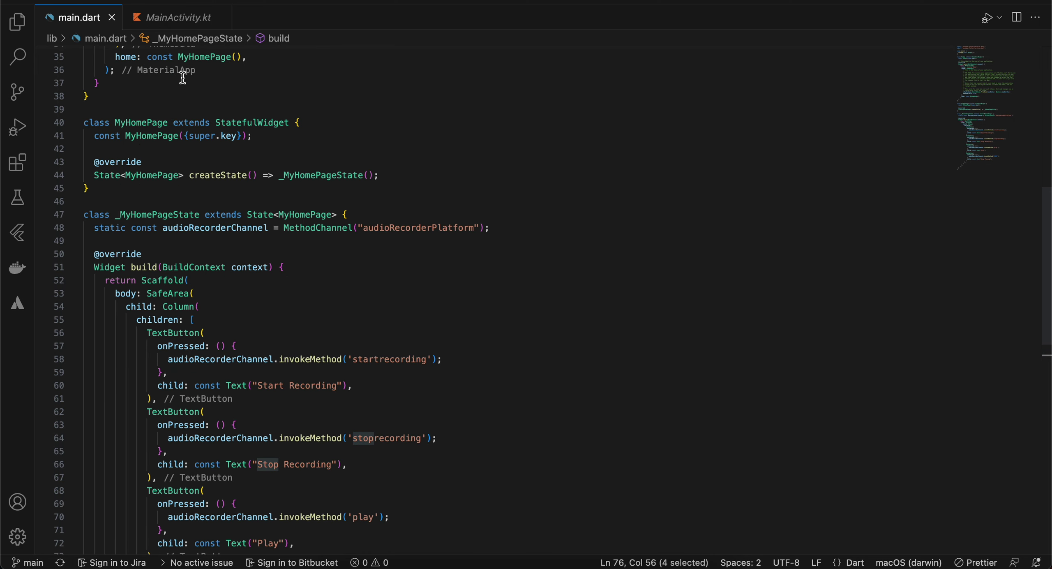
double_click(123, 124)
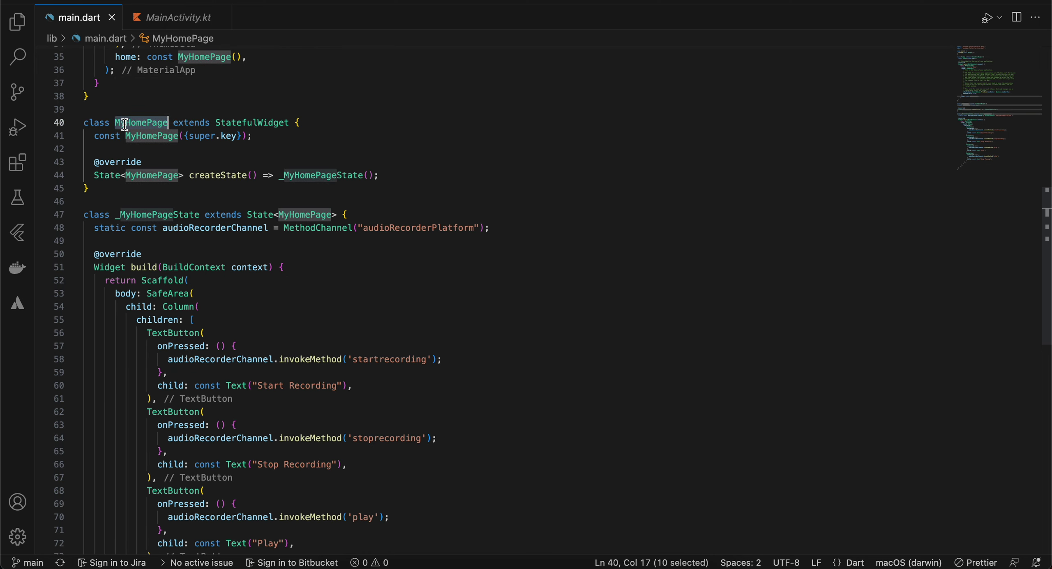
click(164, 27)
click(181, 310)
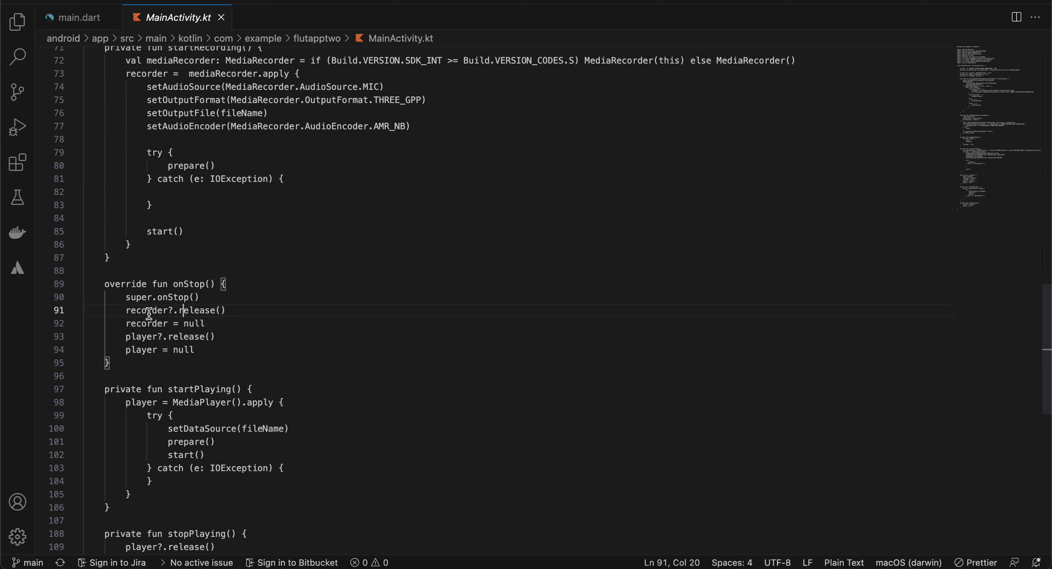
drag(163, 284, 213, 284)
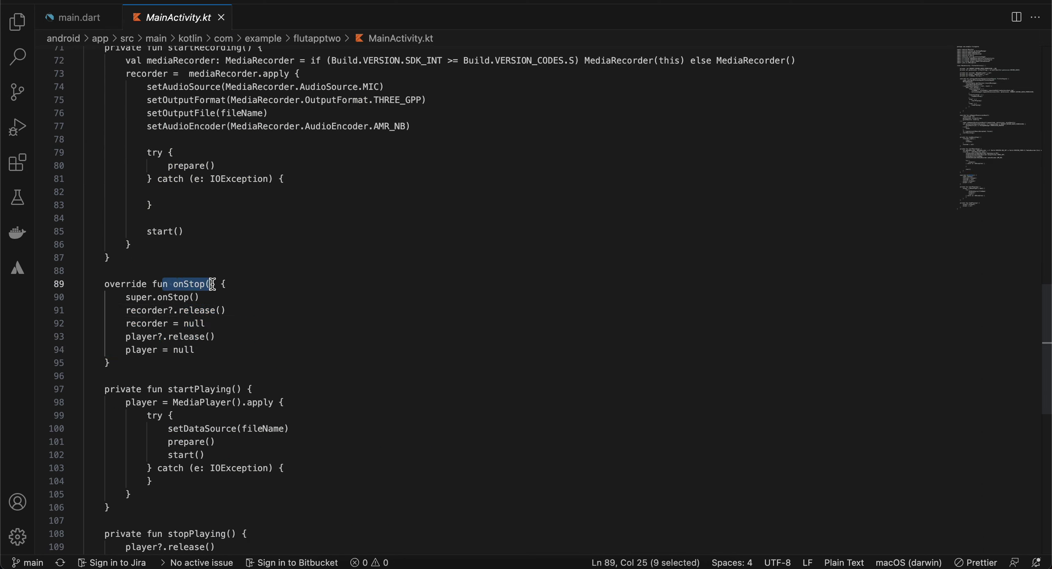
mouse_move(121, 309)
mouse_down()
mouse_move(186, 324)
mouse_move(205, 350)
mouse_up()
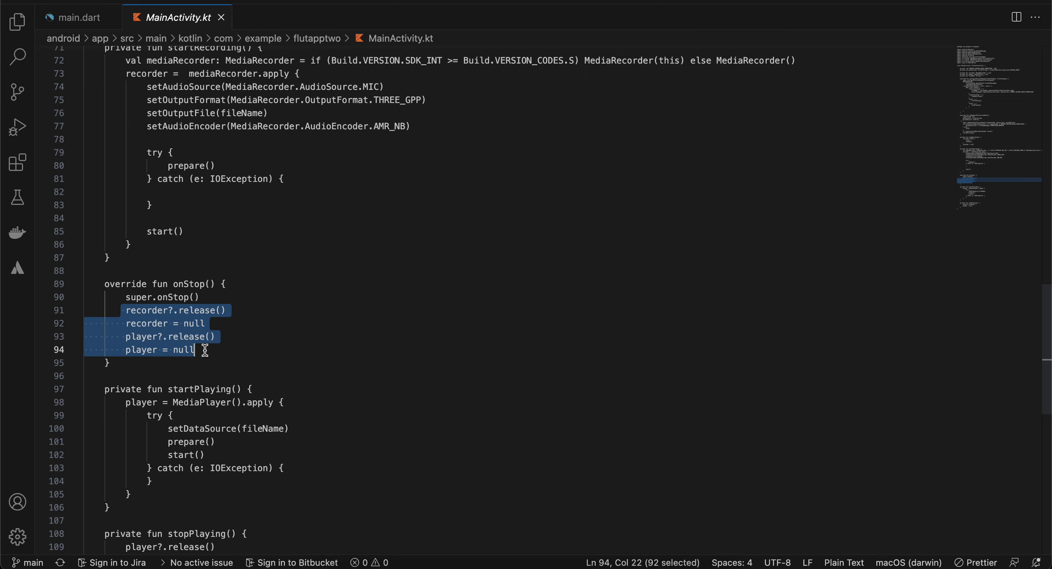
scroll(204, 350, down, 5)
Step: Point out startPlaying's MediaPlayer, setDataSource, prepare and start, plus stopPlaying's release and null
double_click(180, 229)
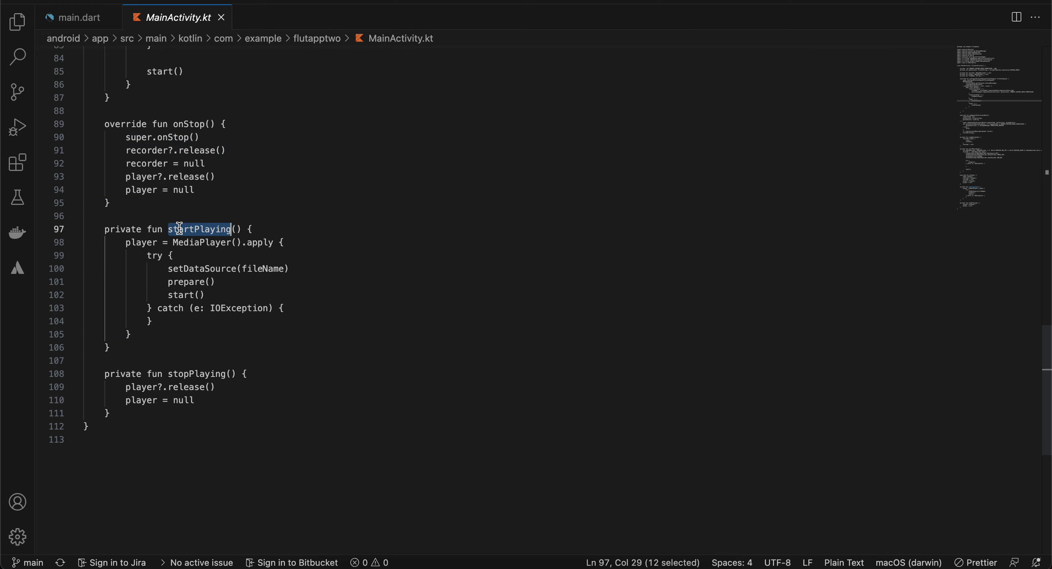
double_click(185, 244)
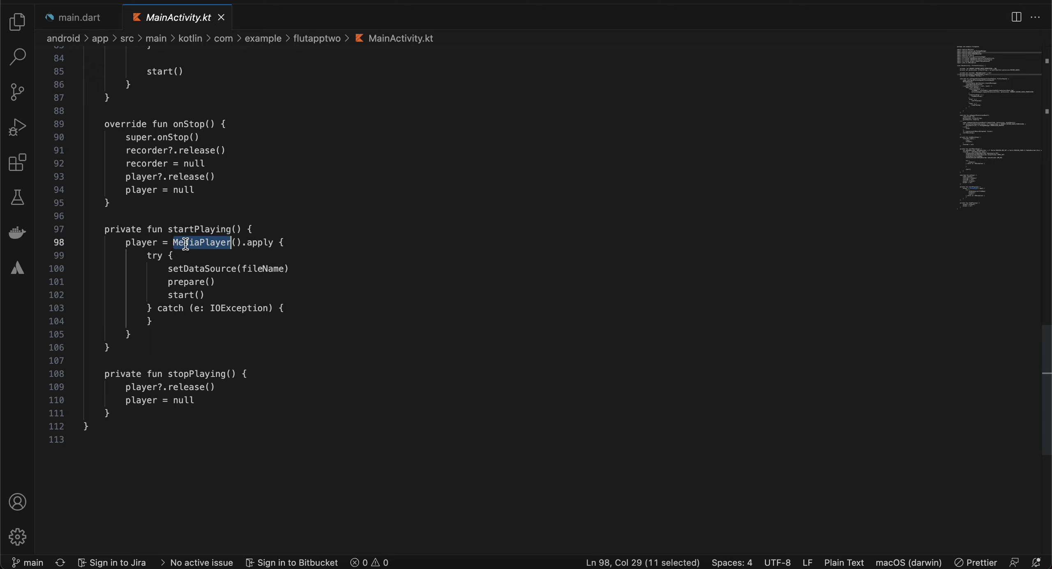
double_click(188, 270)
double_click(185, 282)
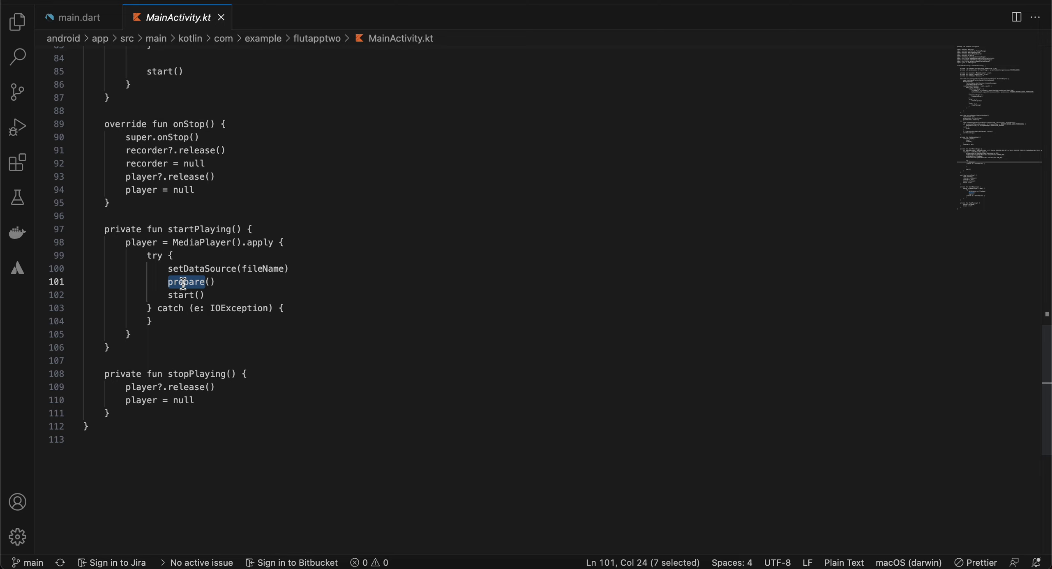
click(182, 295)
double_click(183, 296)
scroll(183, 295, down, 2)
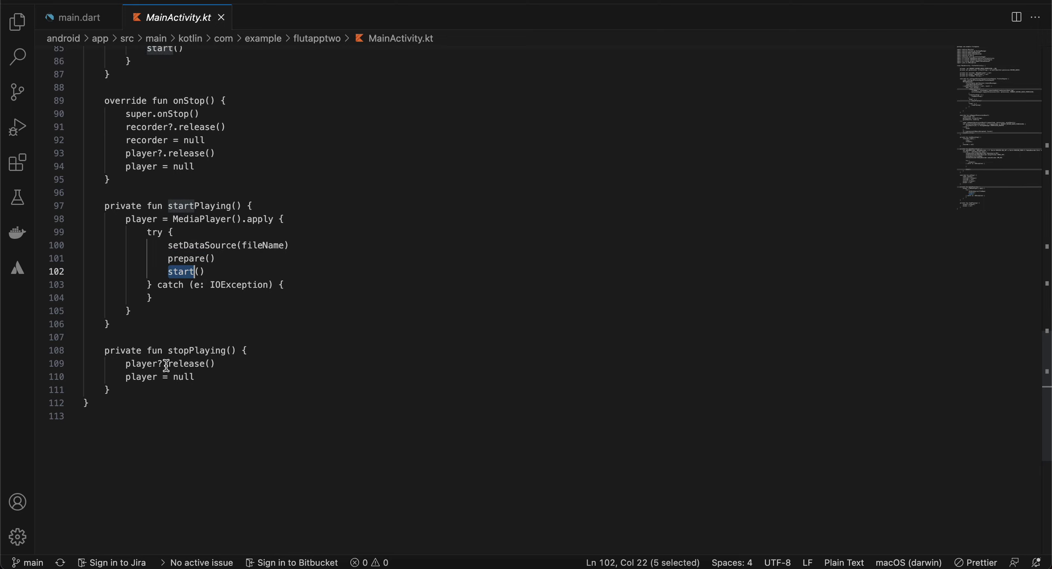
double_click(135, 365)
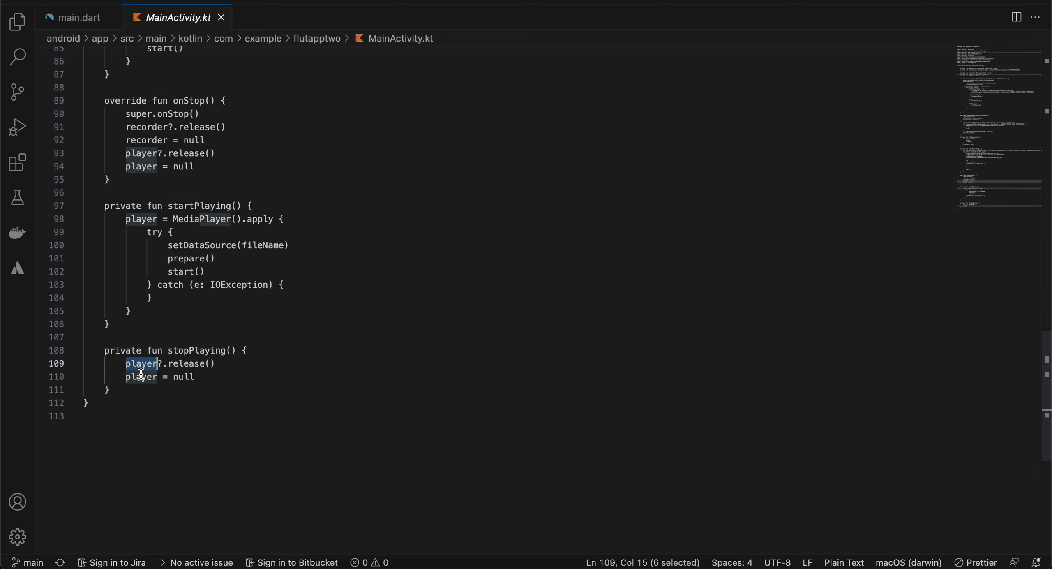
double_click(141, 375)
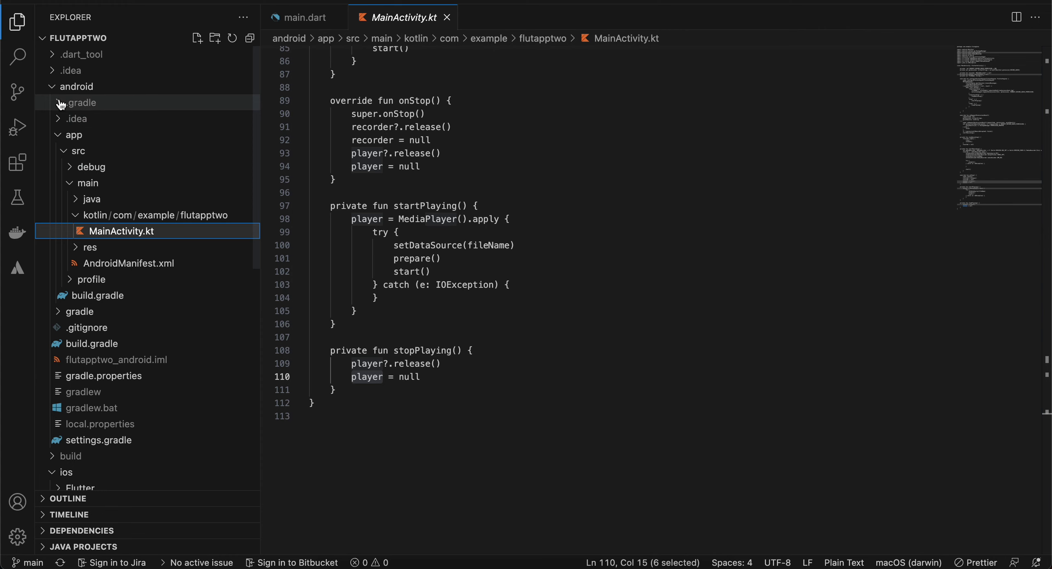
Step: In Xcode, show Info.plist's Privacy - Microphone Usage Description entry, then open AppDelegate.swift
click(54, 87)
click(427, 566)
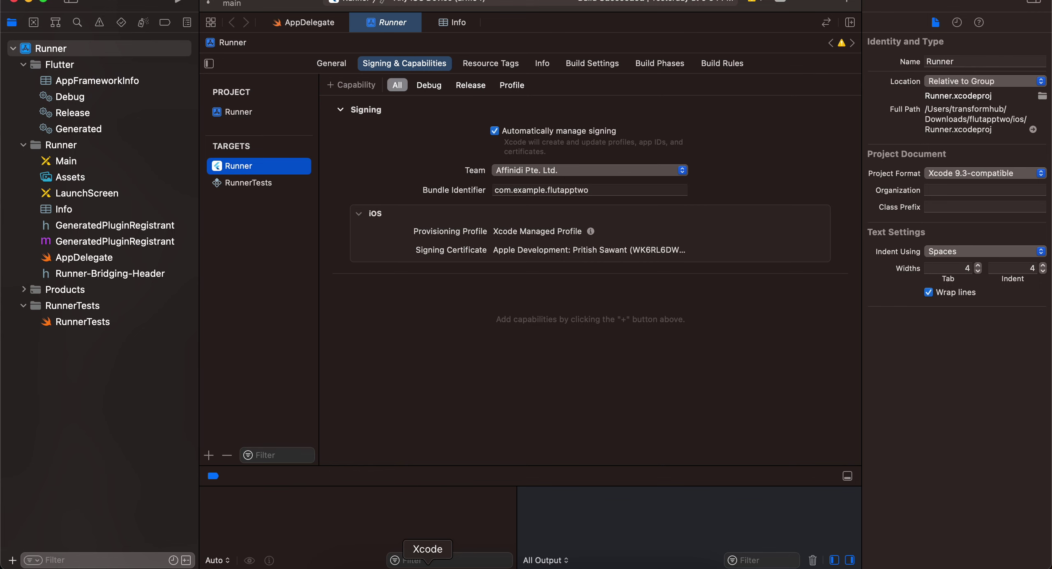
click(449, 28)
click(275, 330)
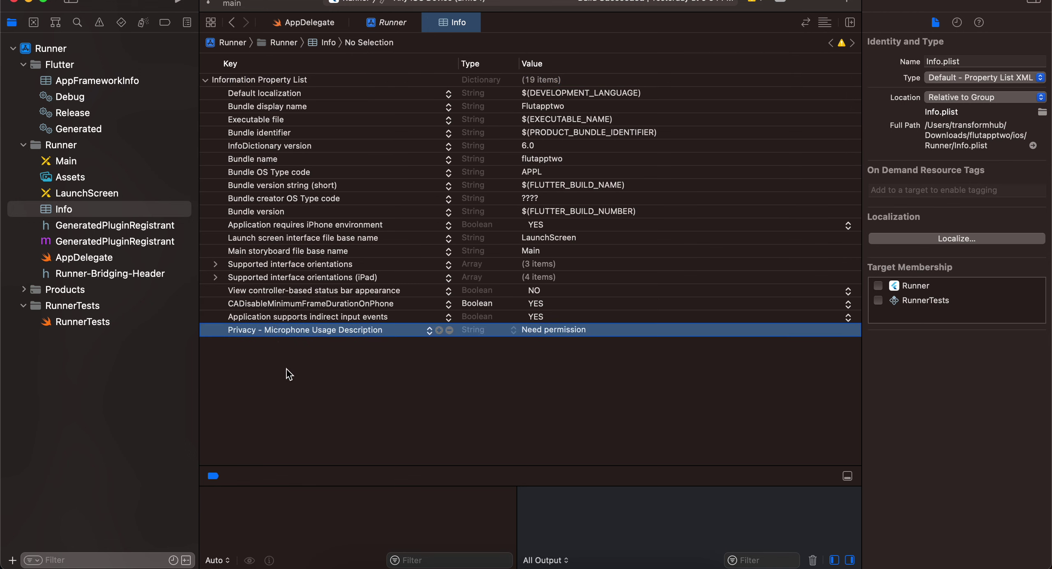
click(99, 259)
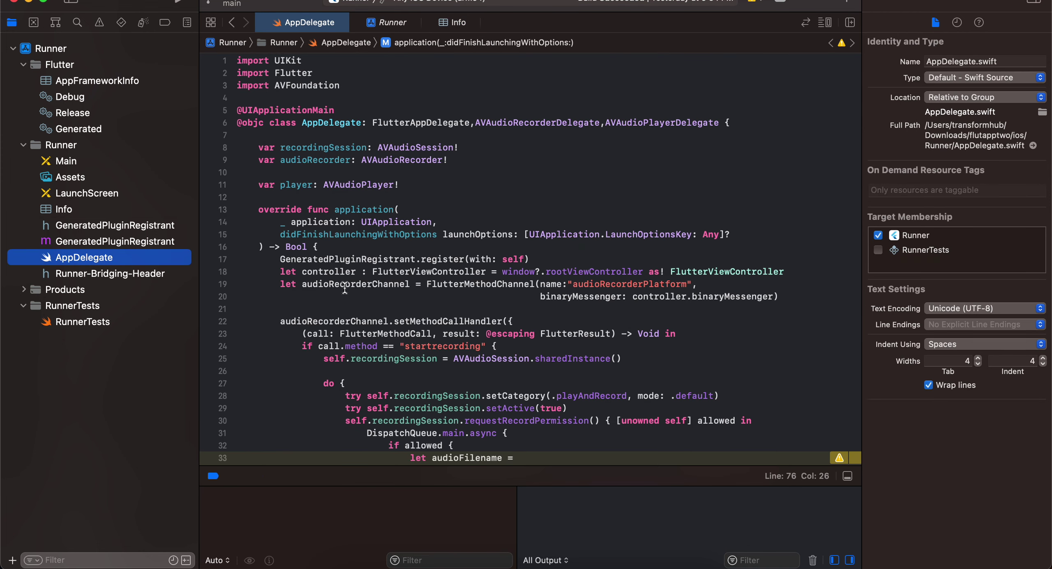
double_click(313, 148)
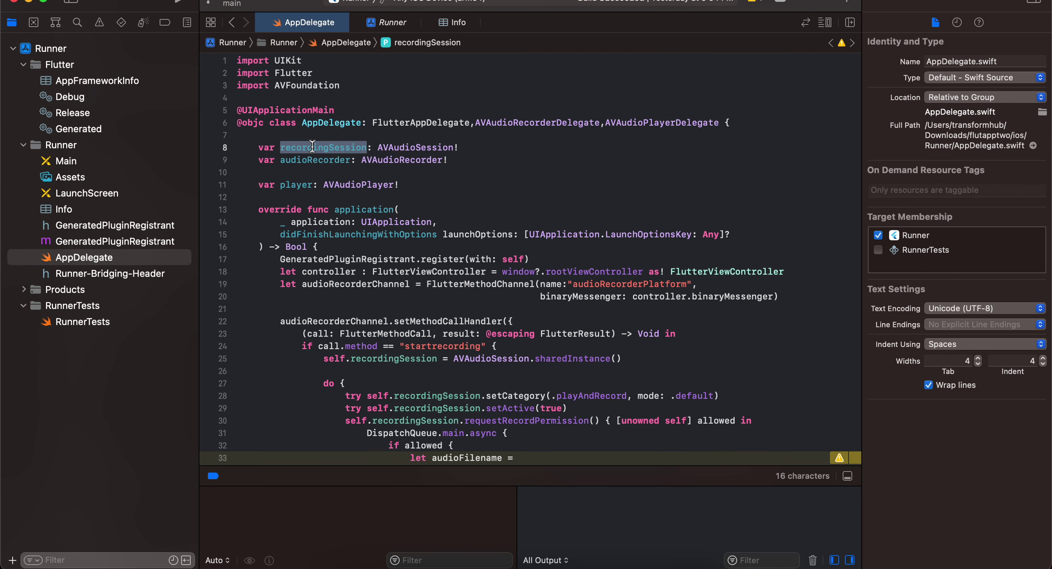
double_click(305, 185)
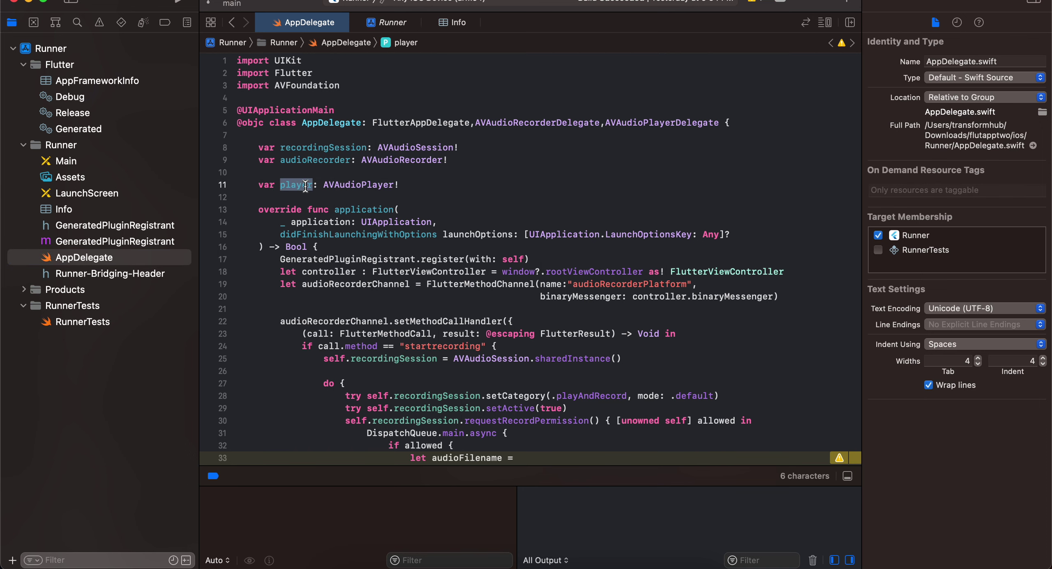
scroll(305, 186, down, 4)
drag(299, 215, 584, 216)
click(434, 229)
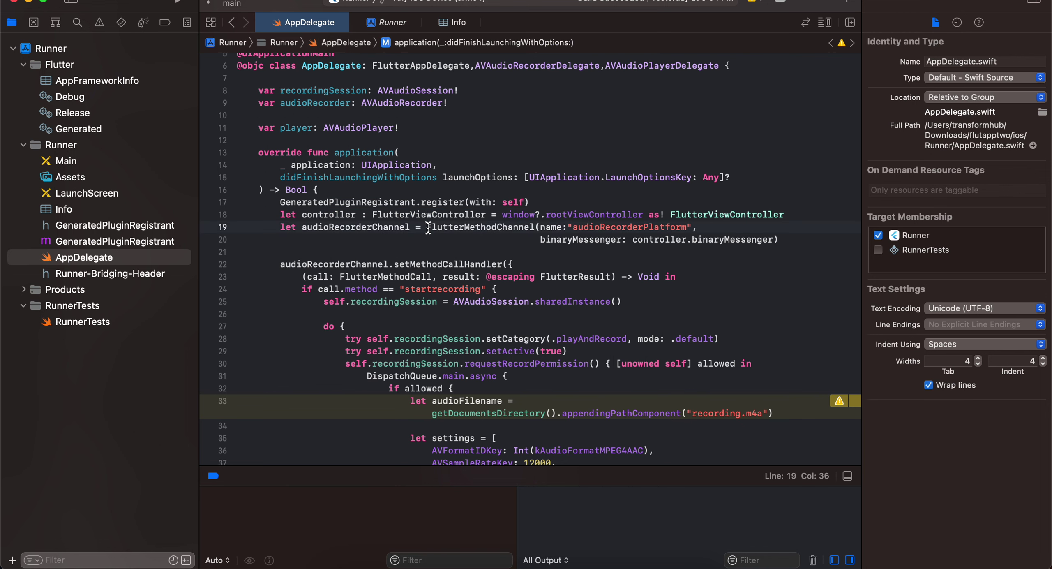
drag(428, 228, 603, 223)
double_click(606, 226)
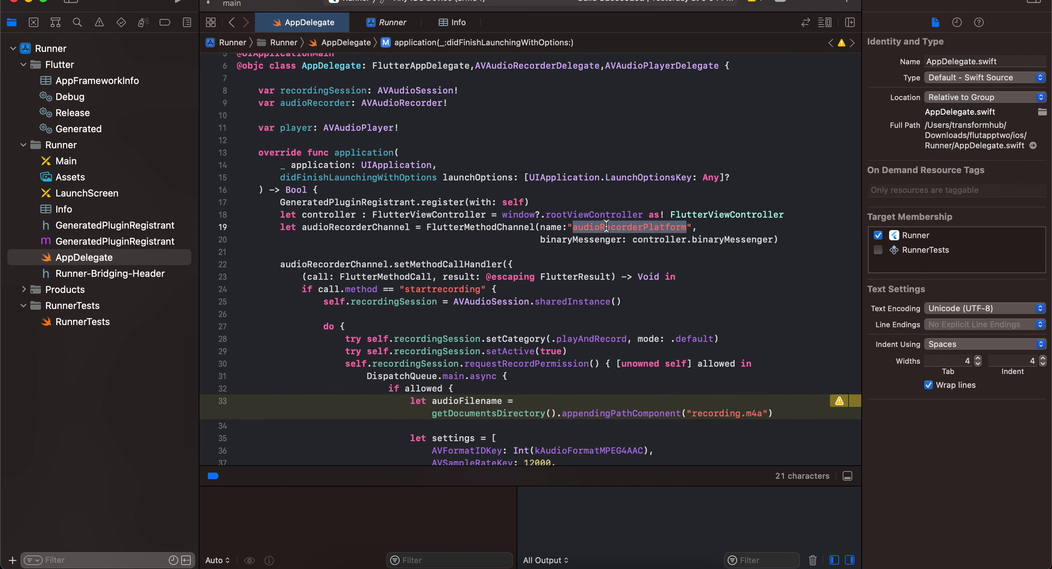
scroll(494, 214, down, 5)
scroll(373, 198, down, 1)
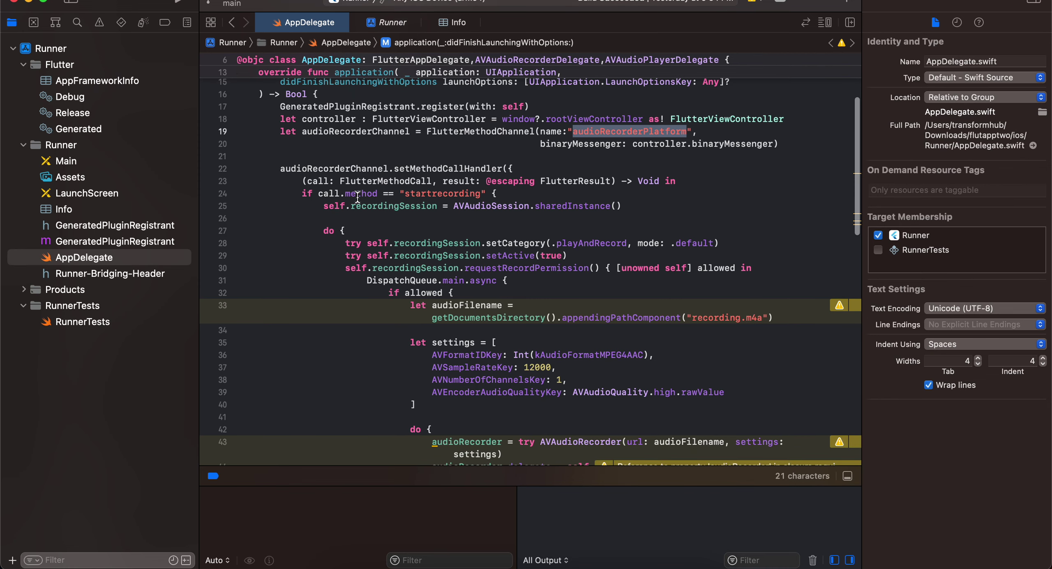
double_click(437, 194)
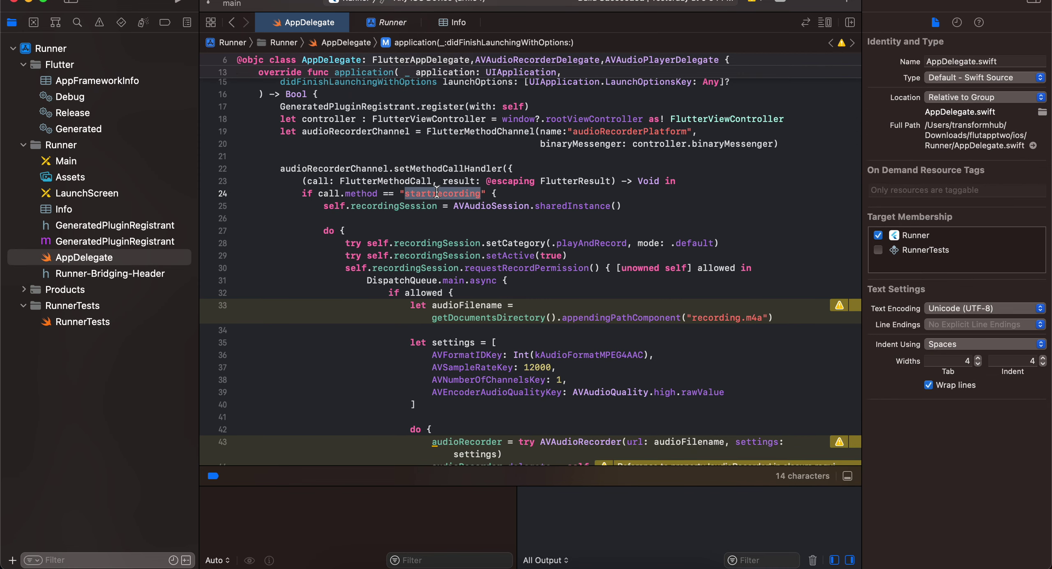
scroll(428, 194, down, 2)
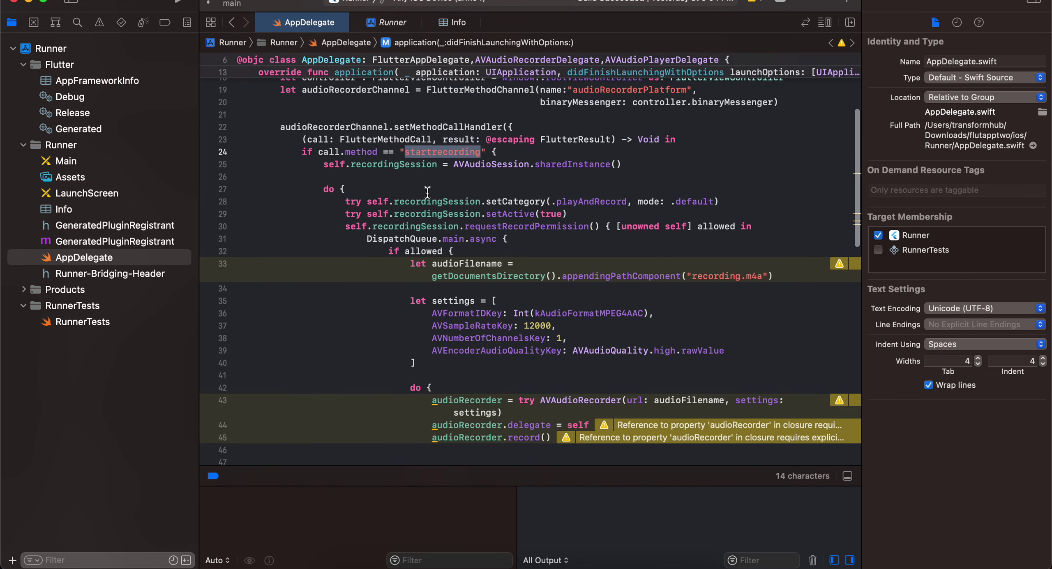
double_click(384, 163)
scroll(385, 164, down, 2)
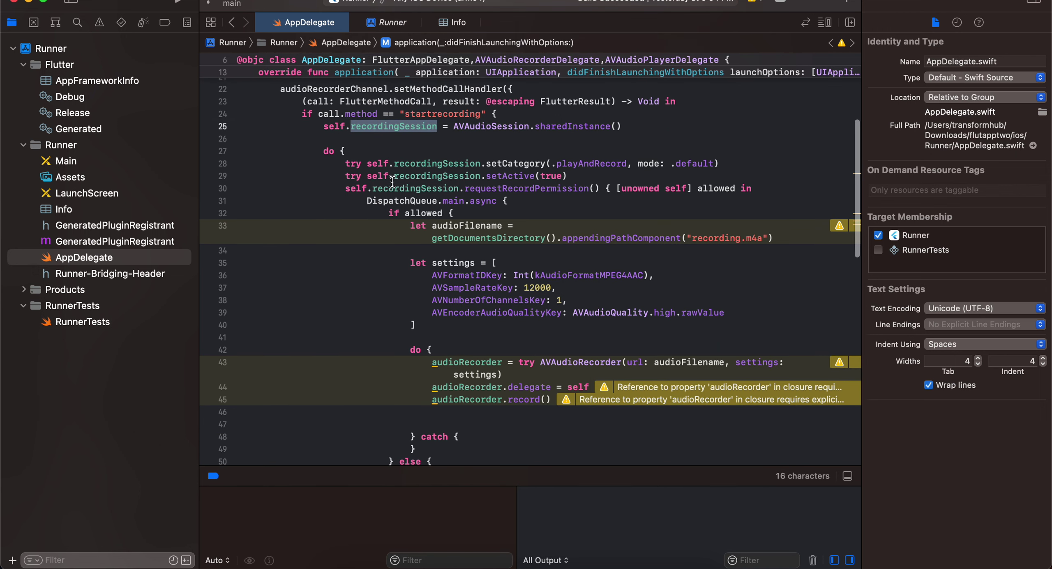
drag(334, 164, 516, 177)
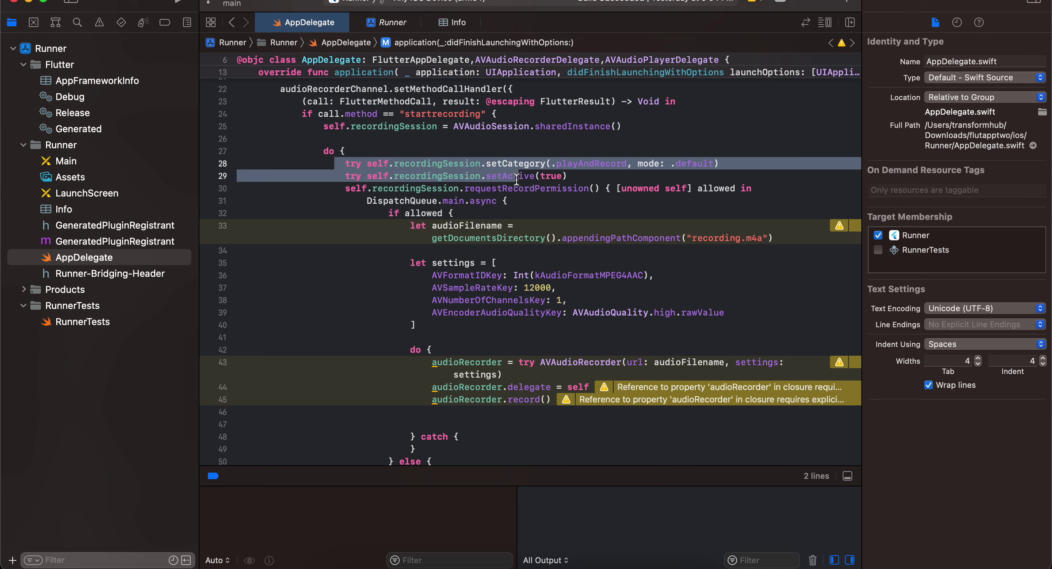
click(453, 214)
mouse_move(517, 178)
mouse_down()
mouse_move(453, 214)
mouse_move(491, 236)
mouse_up()
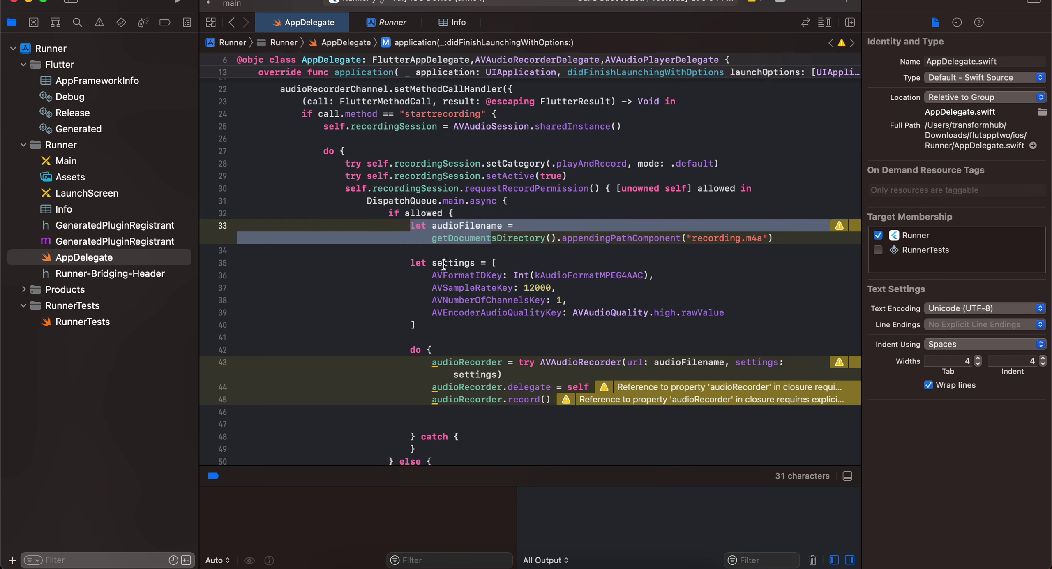
scroll(428, 247, down, 2)
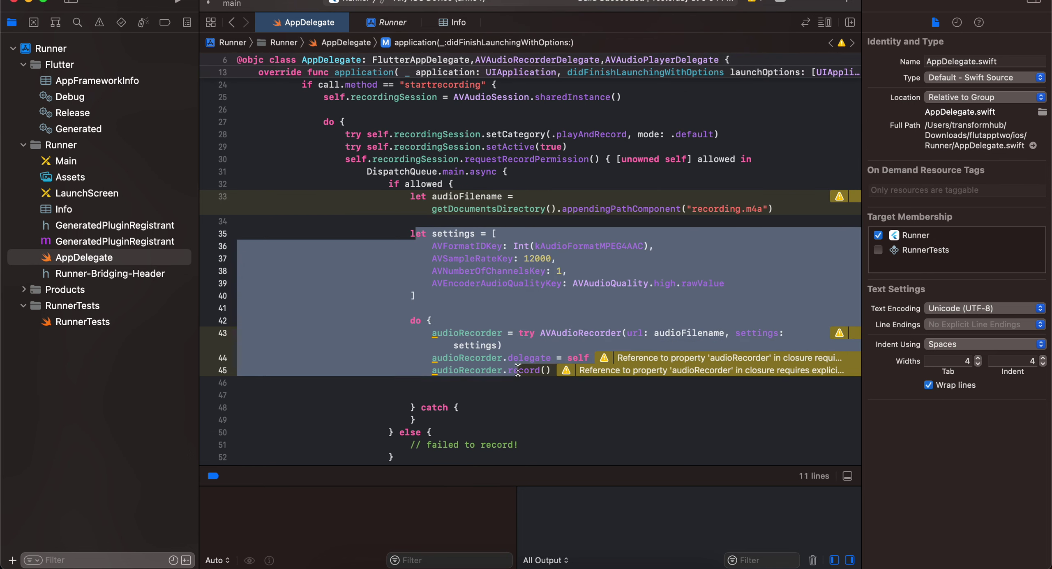
drag(414, 238, 510, 415)
click(500, 419)
scroll(501, 419, down, 3)
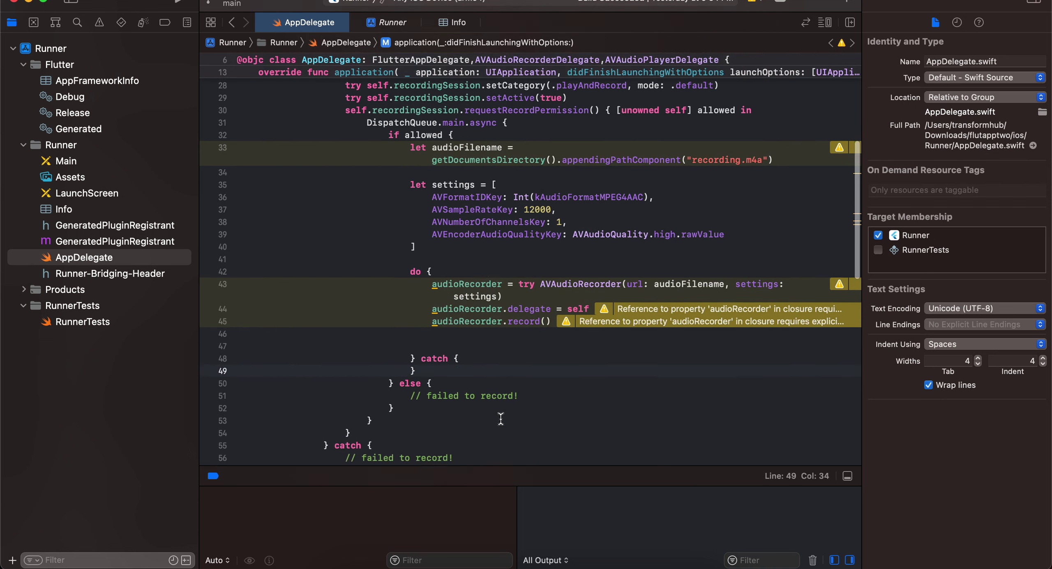
scroll(501, 415, down, 1)
scroll(499, 410, down, 2)
scroll(498, 406, down, 1)
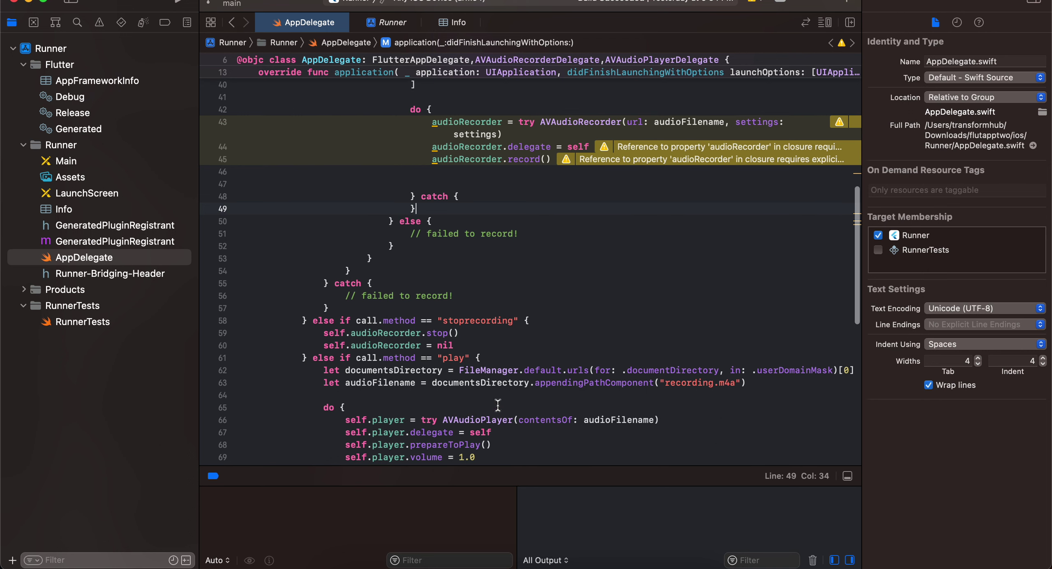
double_click(464, 319)
drag(310, 335, 462, 349)
scroll(462, 349, down, 3)
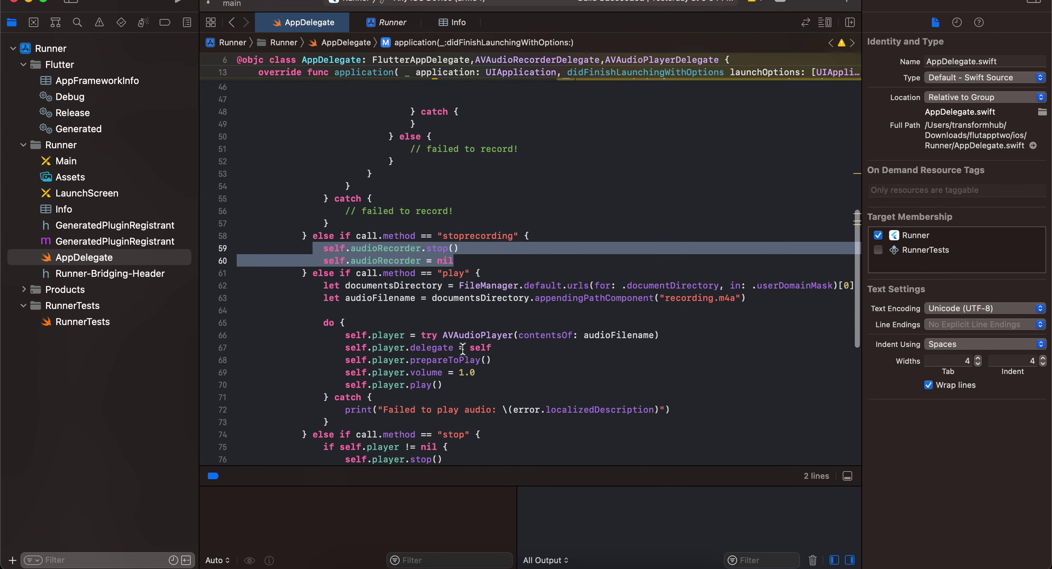
click(455, 280)
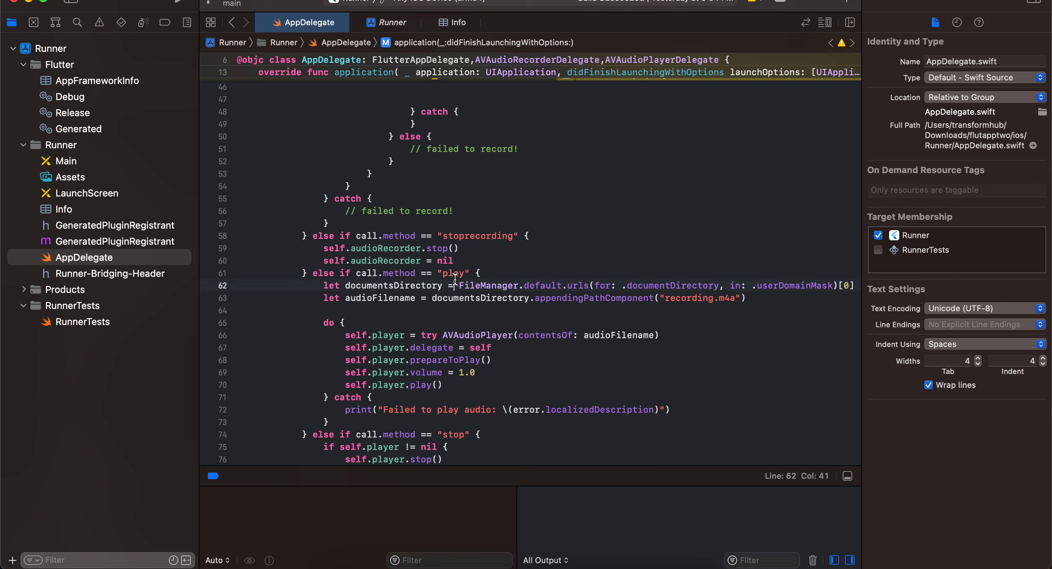
drag(345, 288, 394, 317)
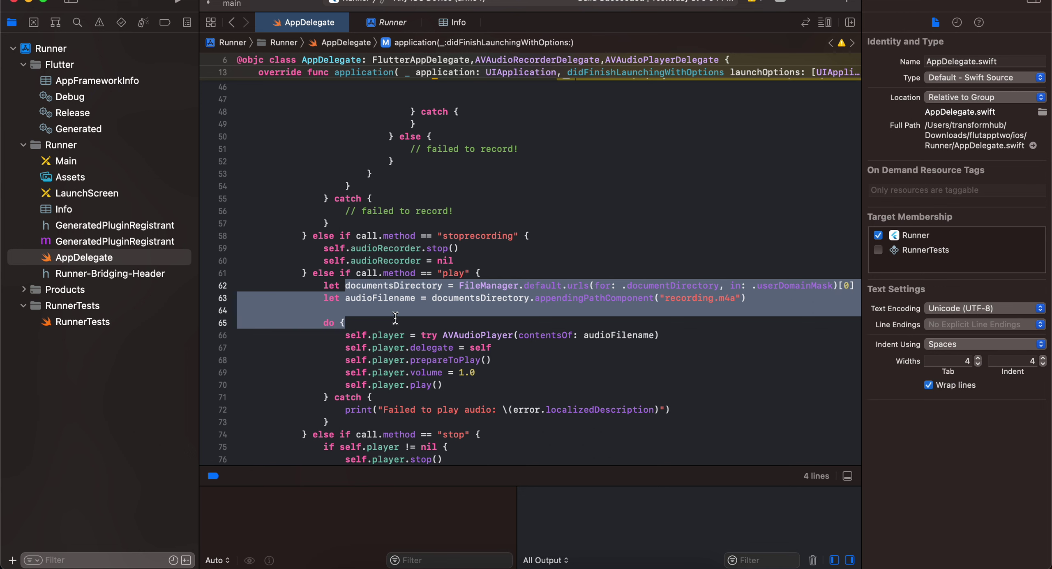
scroll(395, 317, down, 1)
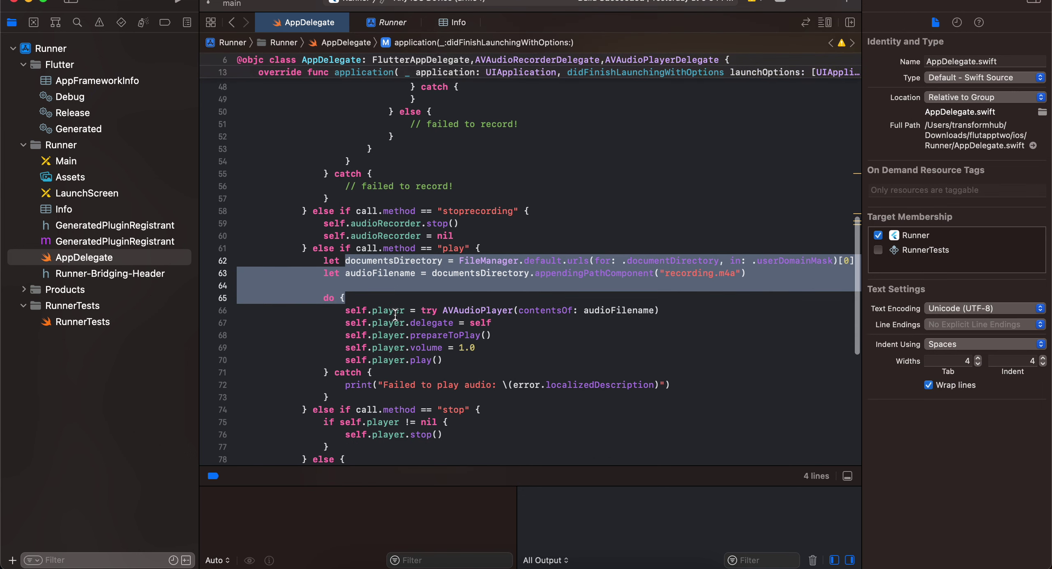
double_click(463, 311)
drag(334, 327, 453, 360)
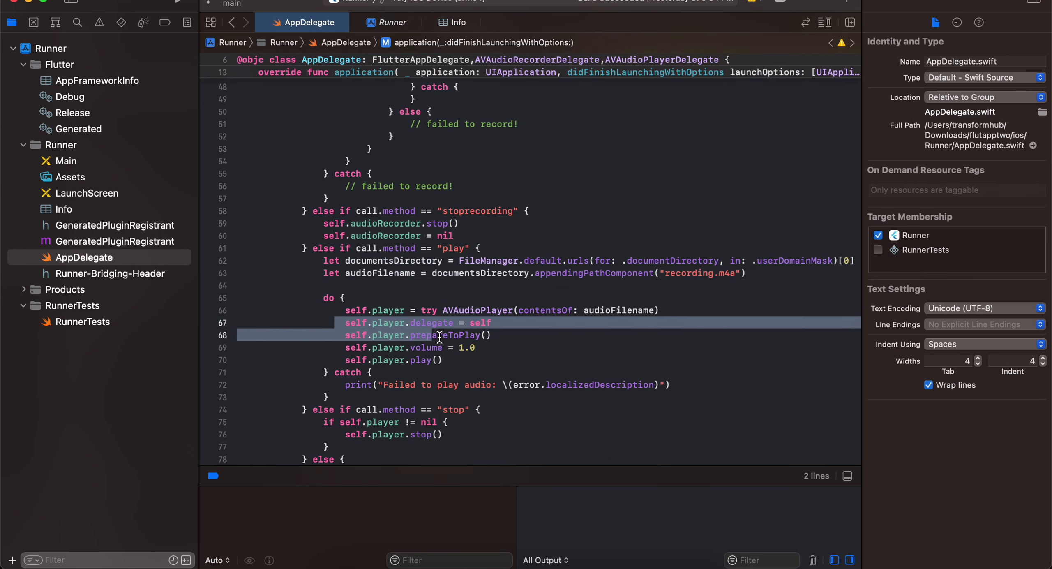
scroll(451, 360, down, 4)
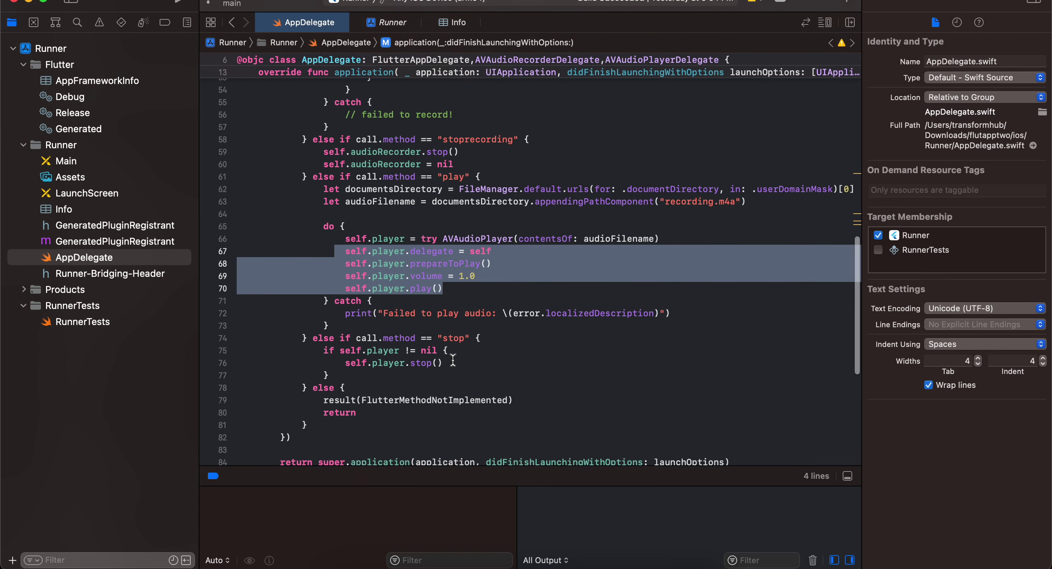
click(401, 338)
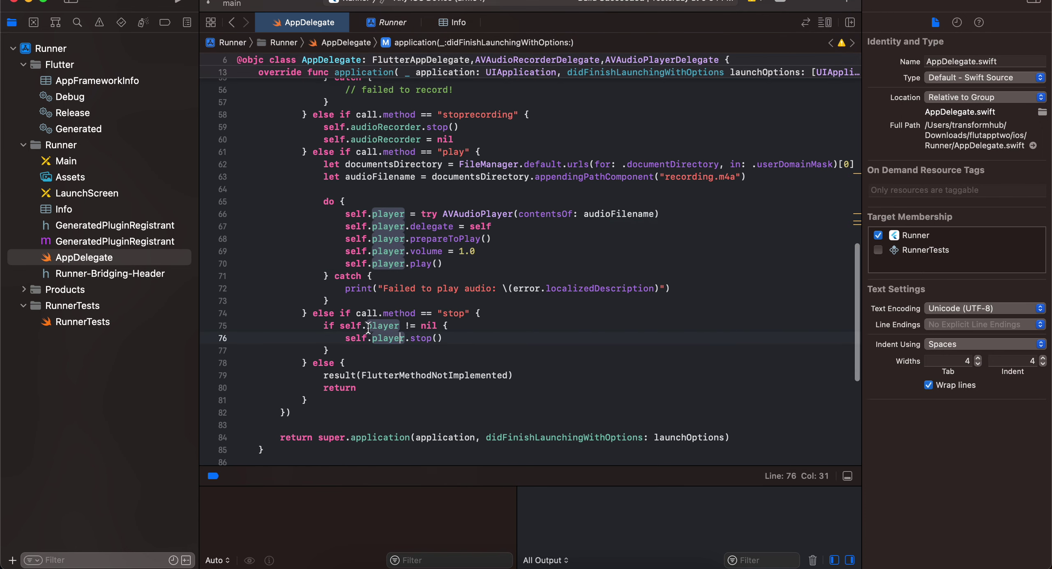
click(342, 338)
drag(341, 338, 445, 339)
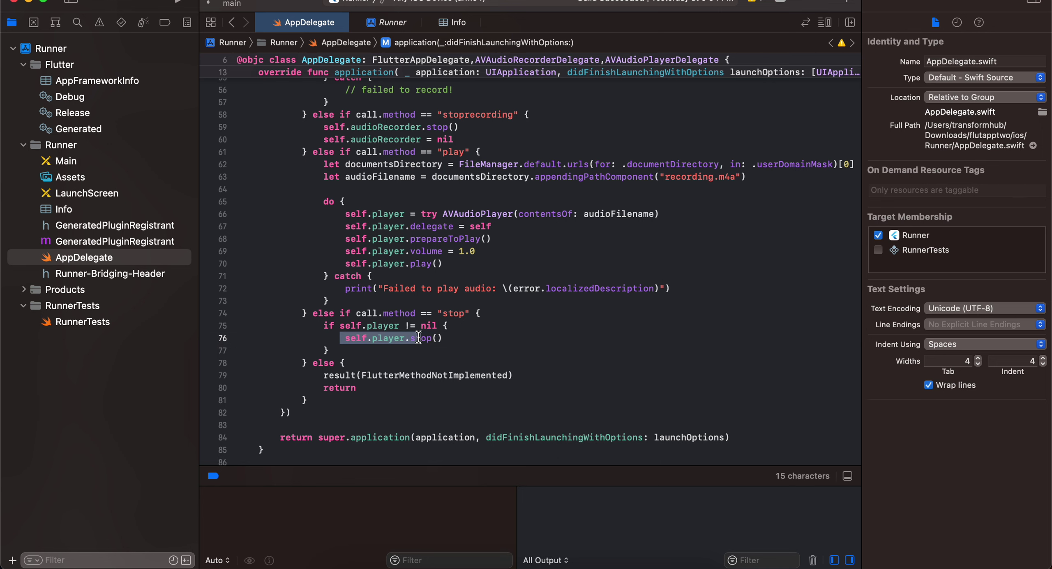
scroll(449, 340, down, 3)
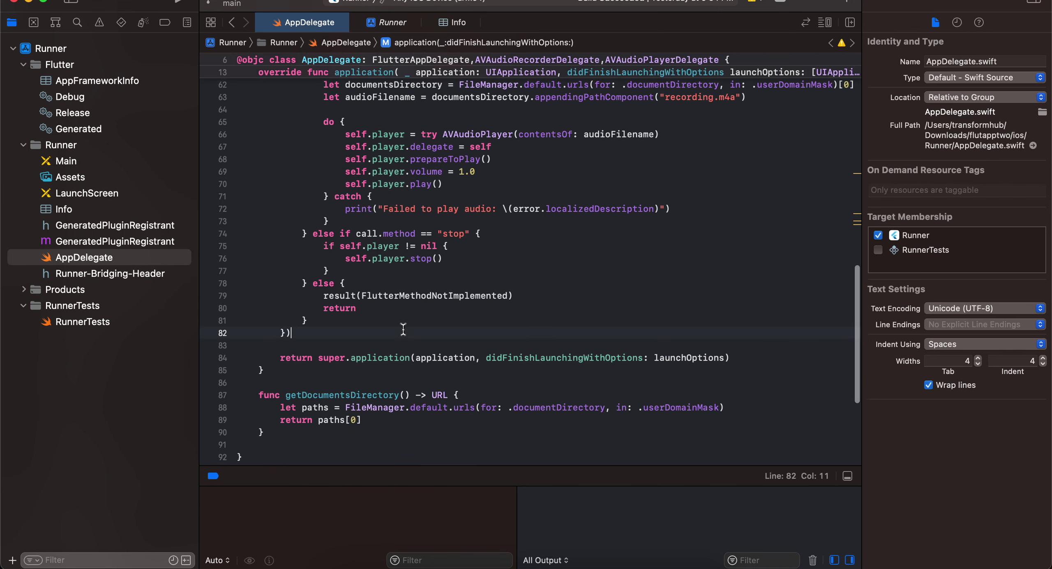
scroll(449, 339, down, 2)
click(255, 344)
drag(255, 343, 280, 377)
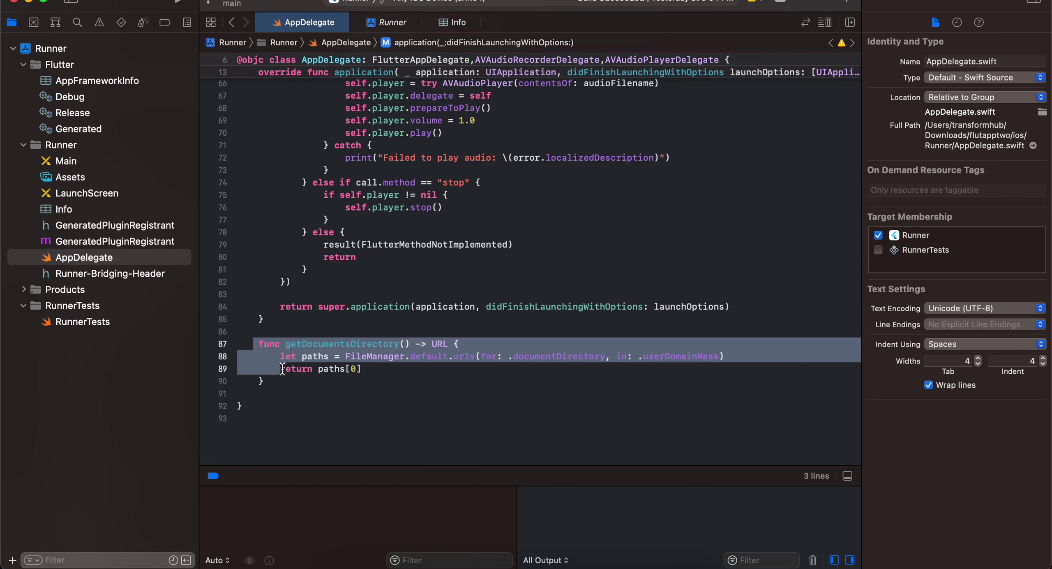